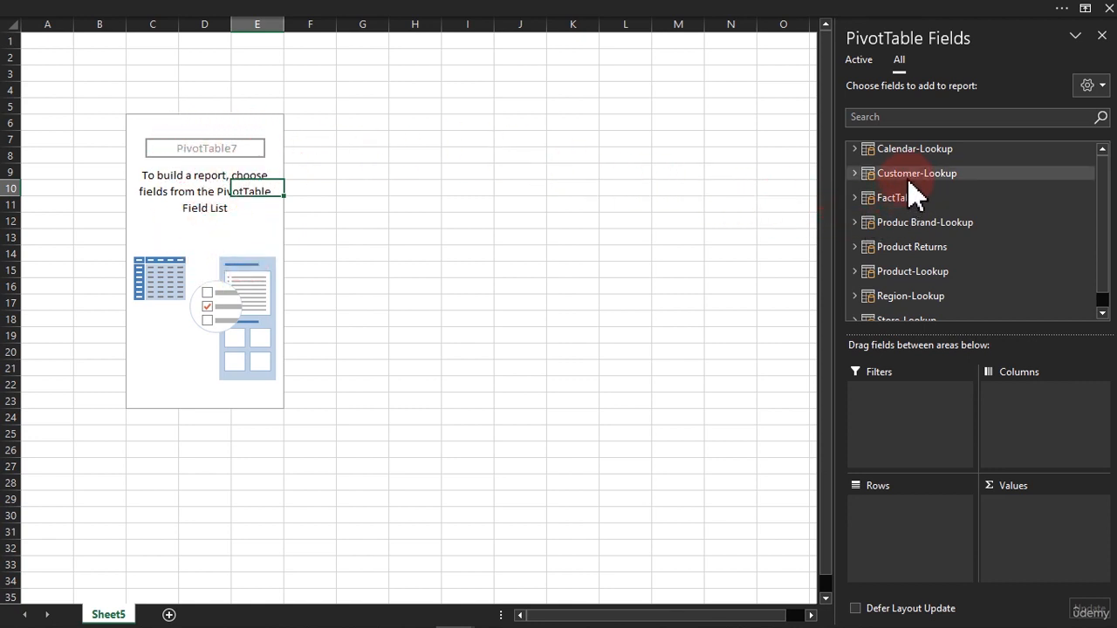
# Add Customer Age from the Customer-Lookup table to the PivotTable's rows and look through the listed ages
pyautogui.click(856, 175)
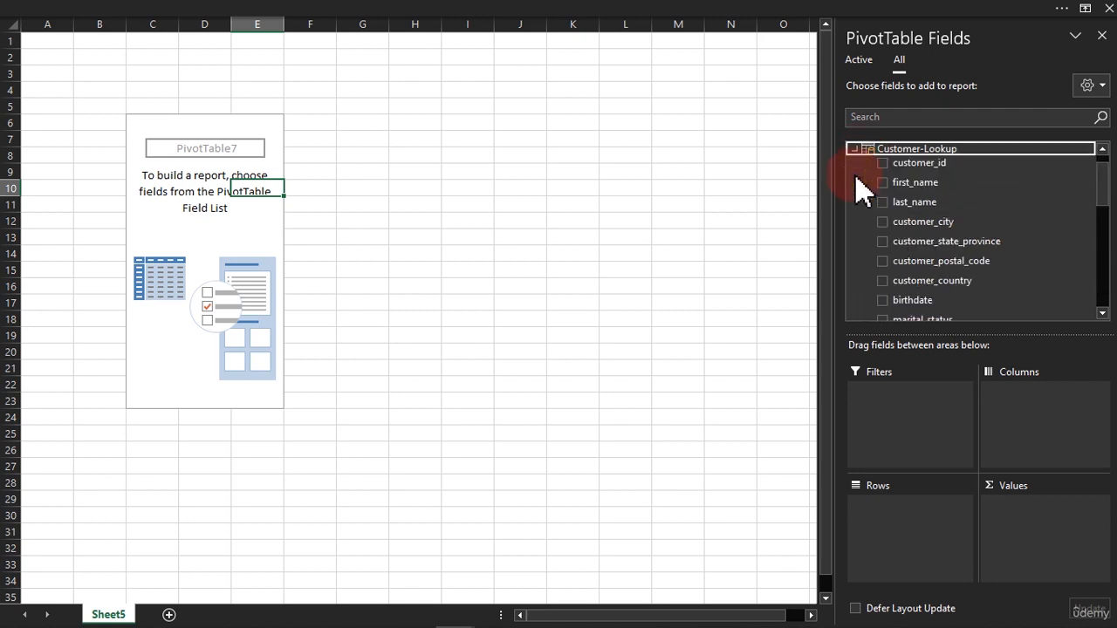
pyautogui.moveTo(1103, 202); pyautogui.dragTo(1102, 278)
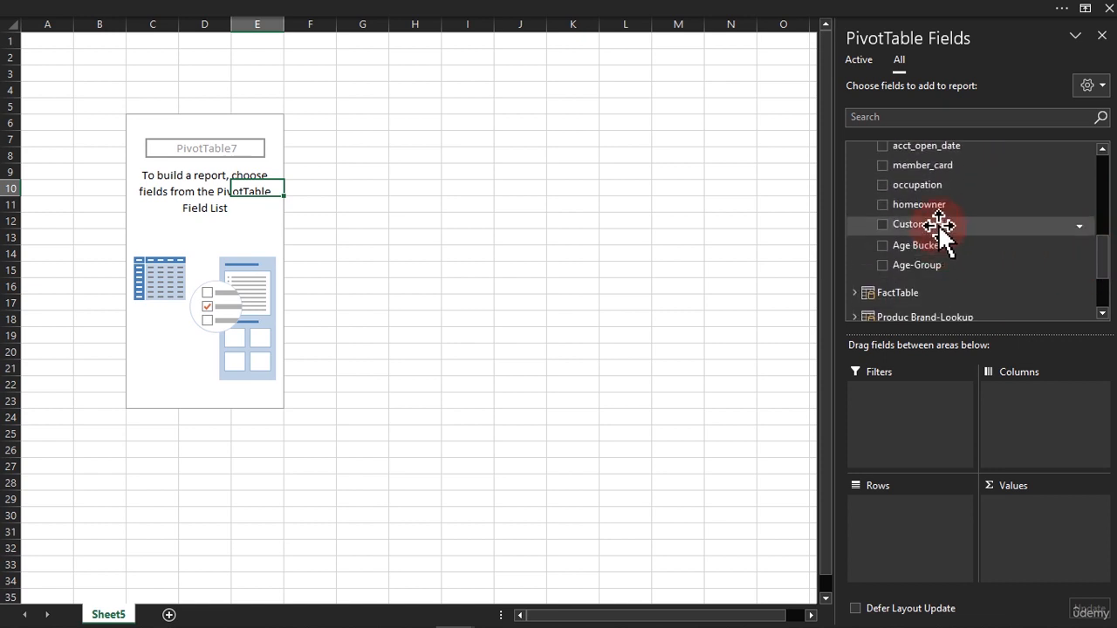
pyautogui.moveTo(904, 220); pyautogui.dragTo(923, 534)
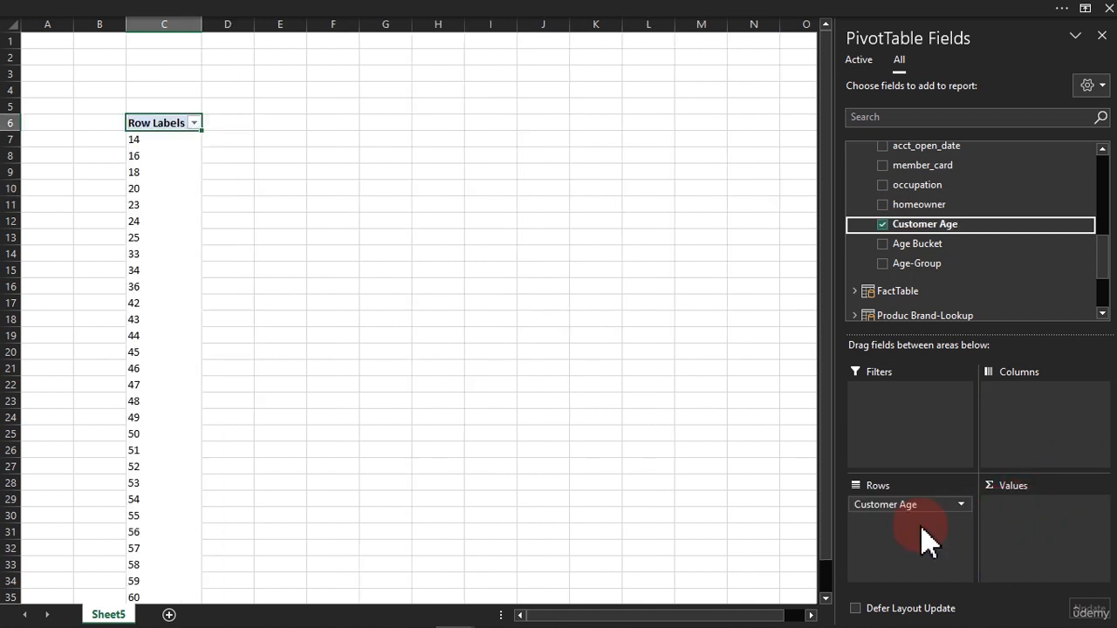
pyautogui.scroll(-11, 174, 215)
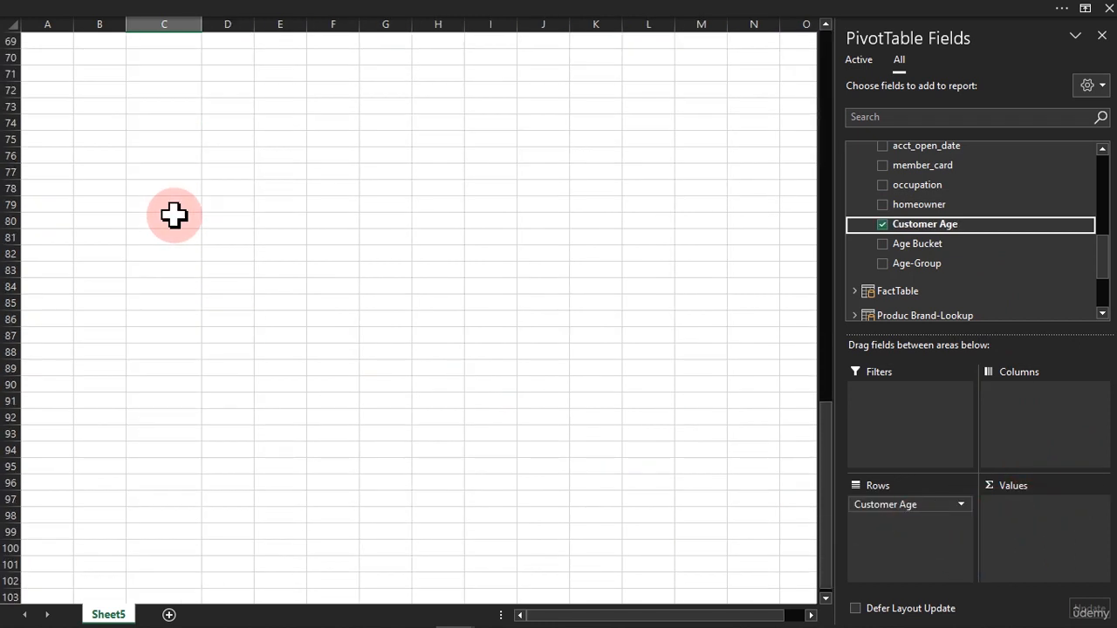
pyautogui.scroll(11, 174, 215)
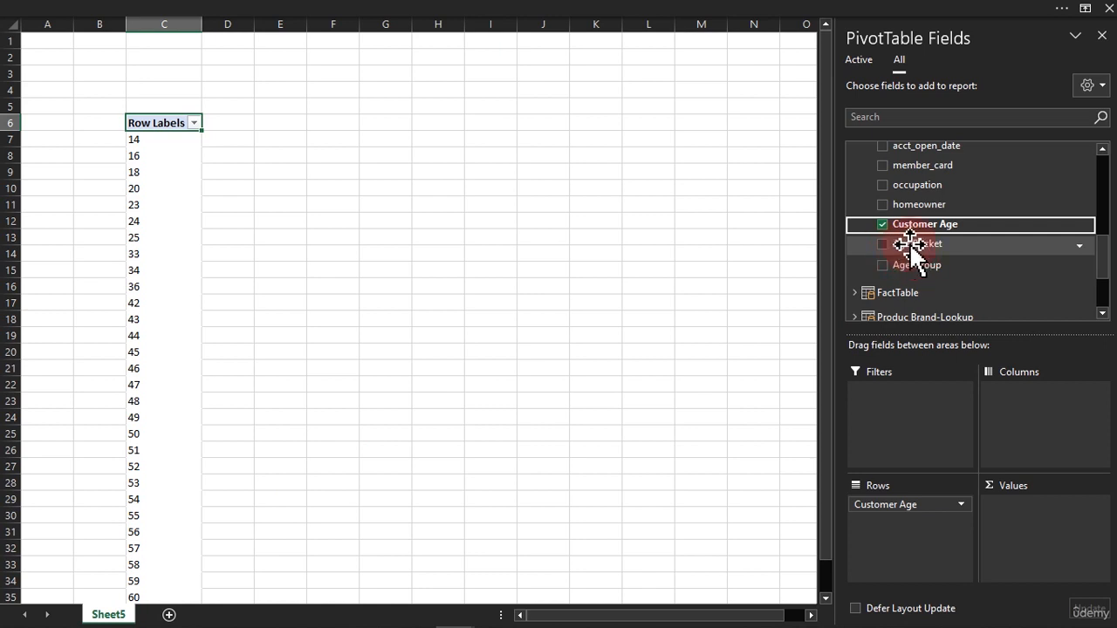
# Place Age Bucket in the PivotTable's rows and remove Customer Age from them
pyautogui.moveTo(909, 243); pyautogui.dragTo(1032, 447)
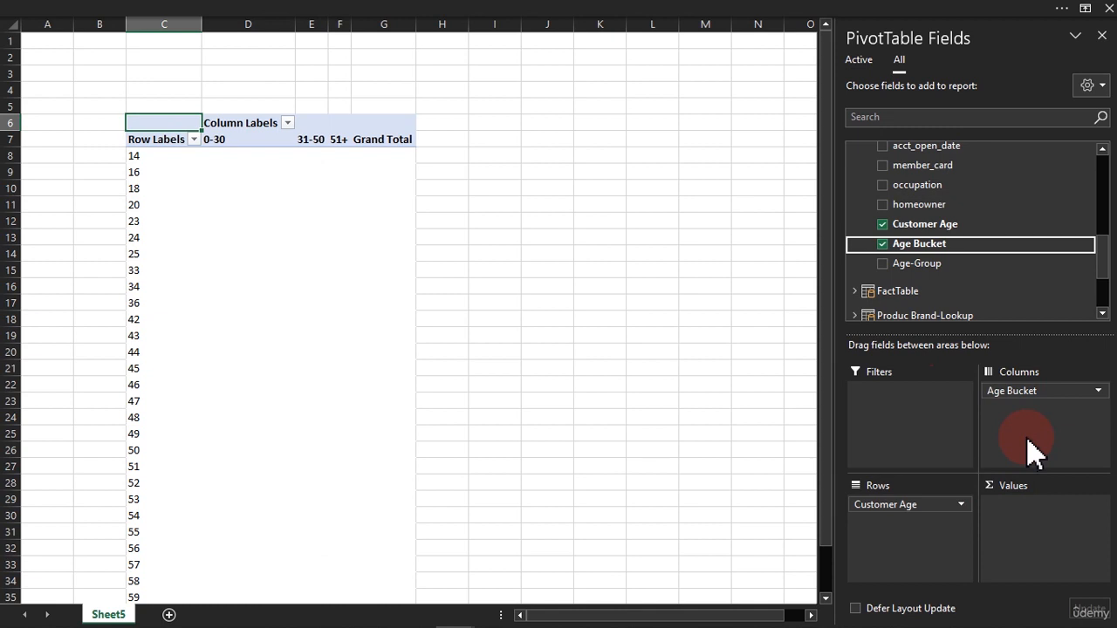
pyautogui.moveTo(1038, 390); pyautogui.dragTo(916, 534)
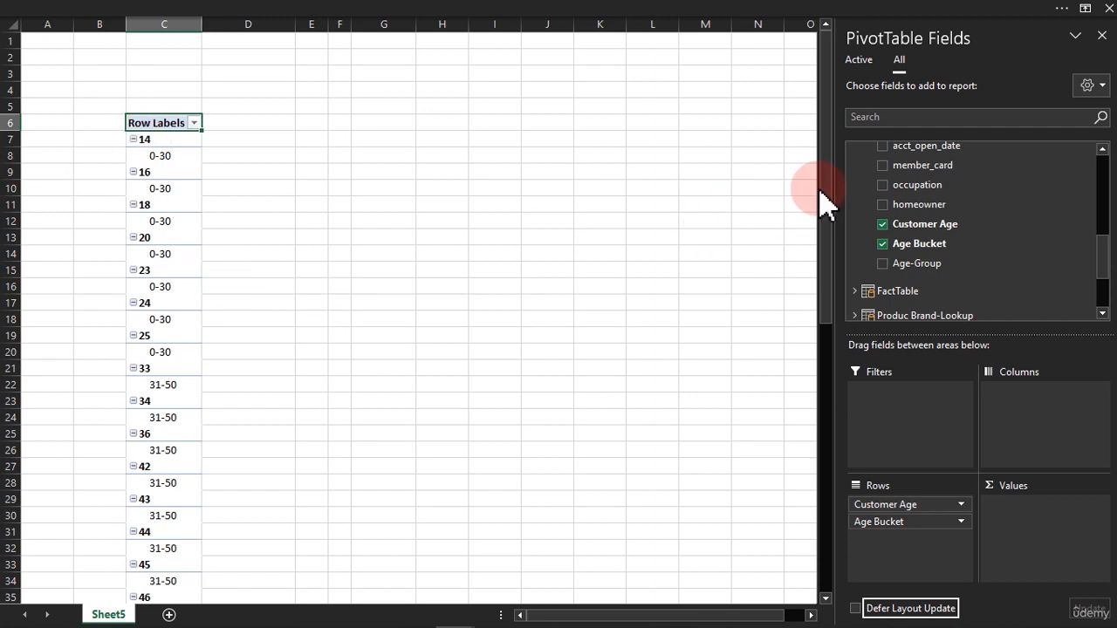
pyautogui.moveTo(823, 194); pyautogui.dragTo(825, 135)
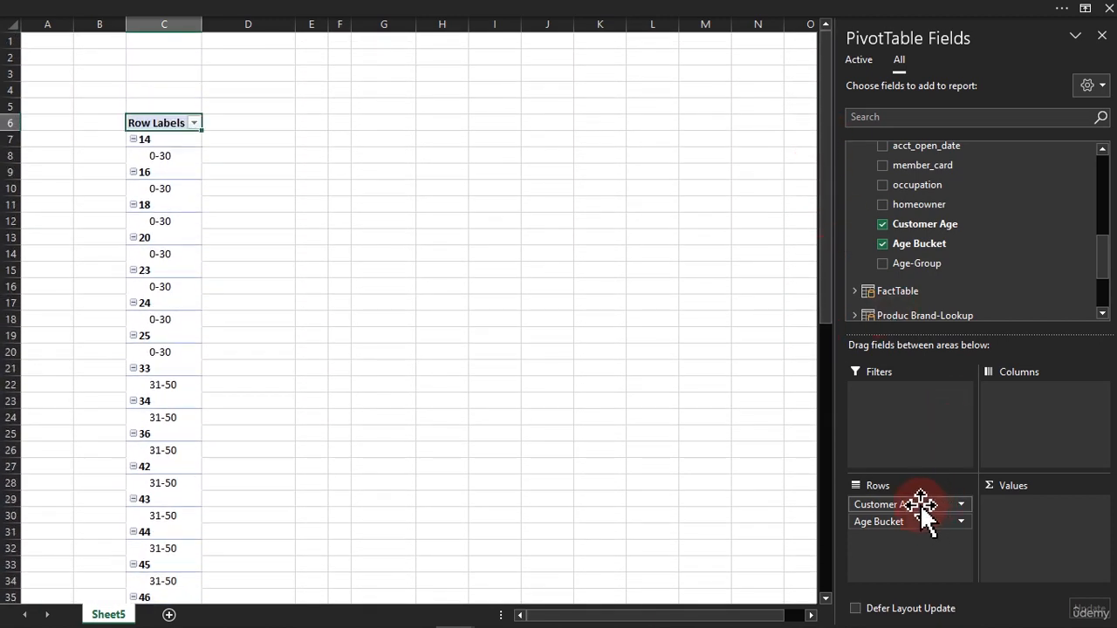
pyautogui.moveTo(921, 506); pyautogui.dragTo(655, 439)
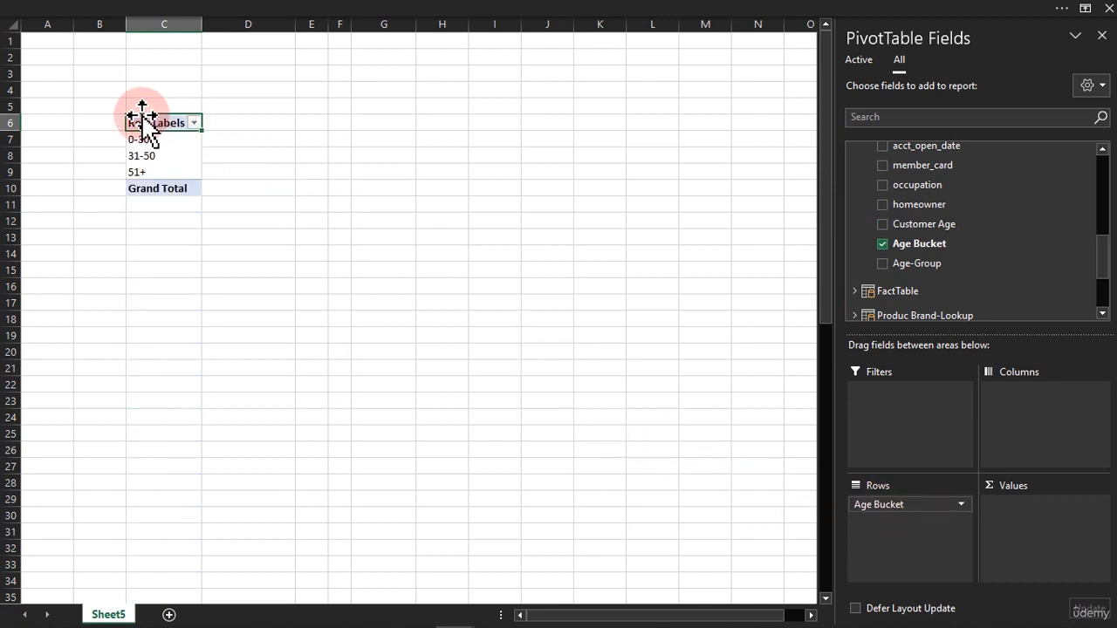
pyautogui.moveTo(927, 261); pyautogui.dragTo(669, 379)
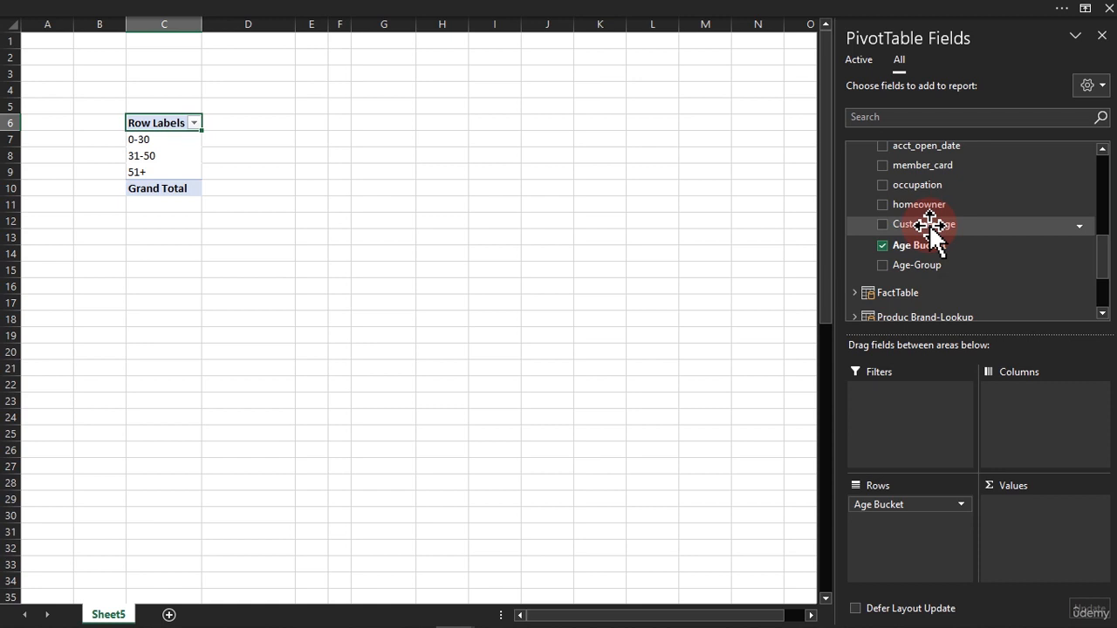
# Switch to the Power Pivot window and open the FactTable data
pyautogui.moveTo(454, 621)
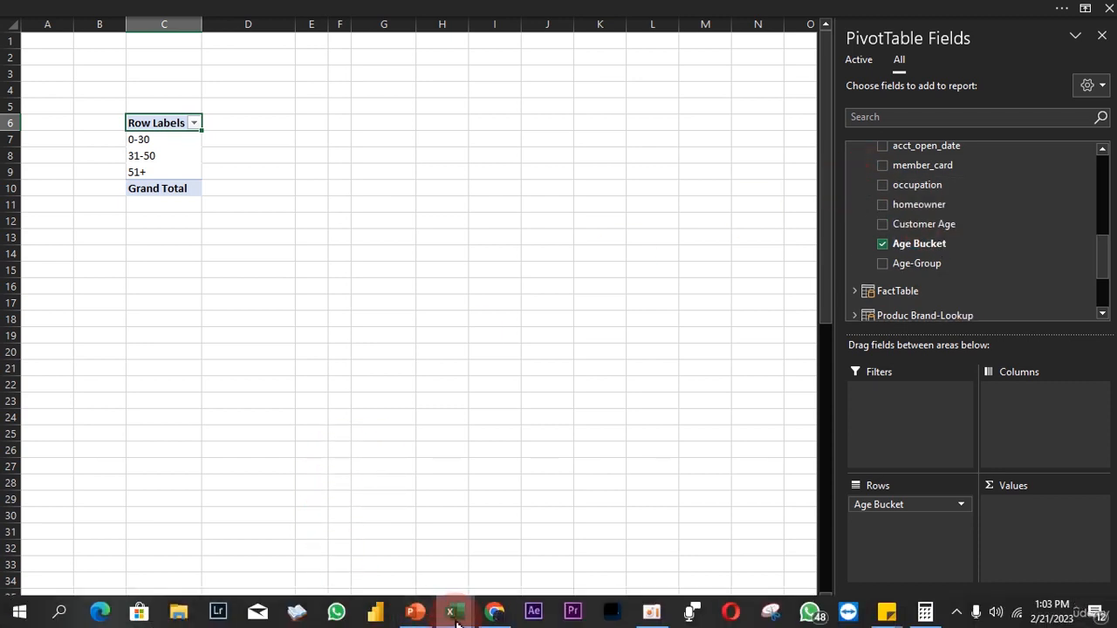
pyautogui.click(417, 539)
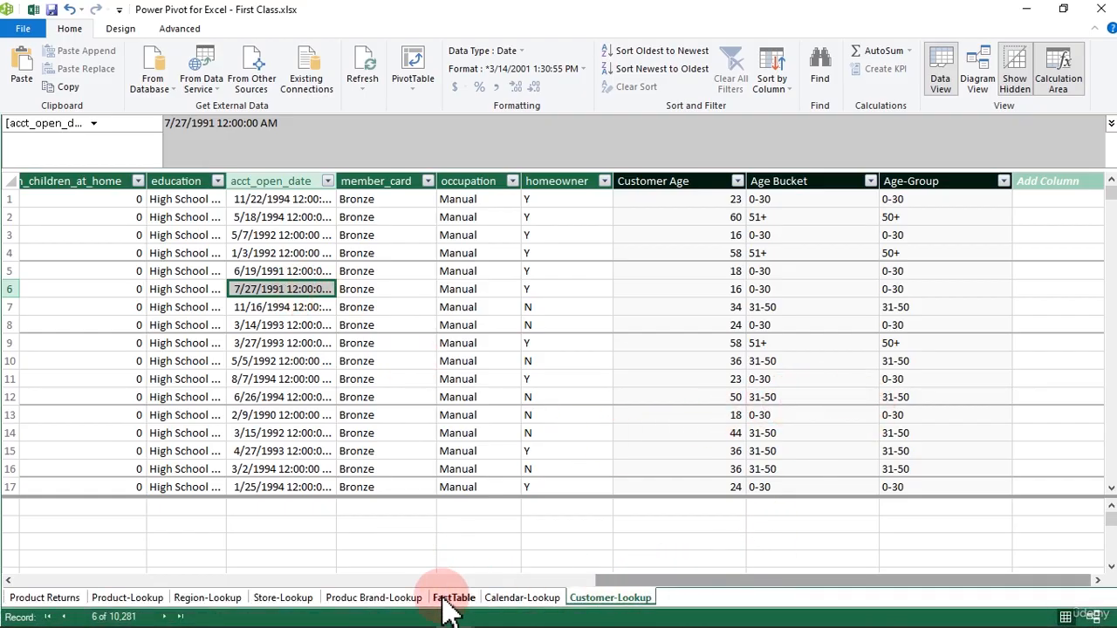
pyautogui.click(449, 601)
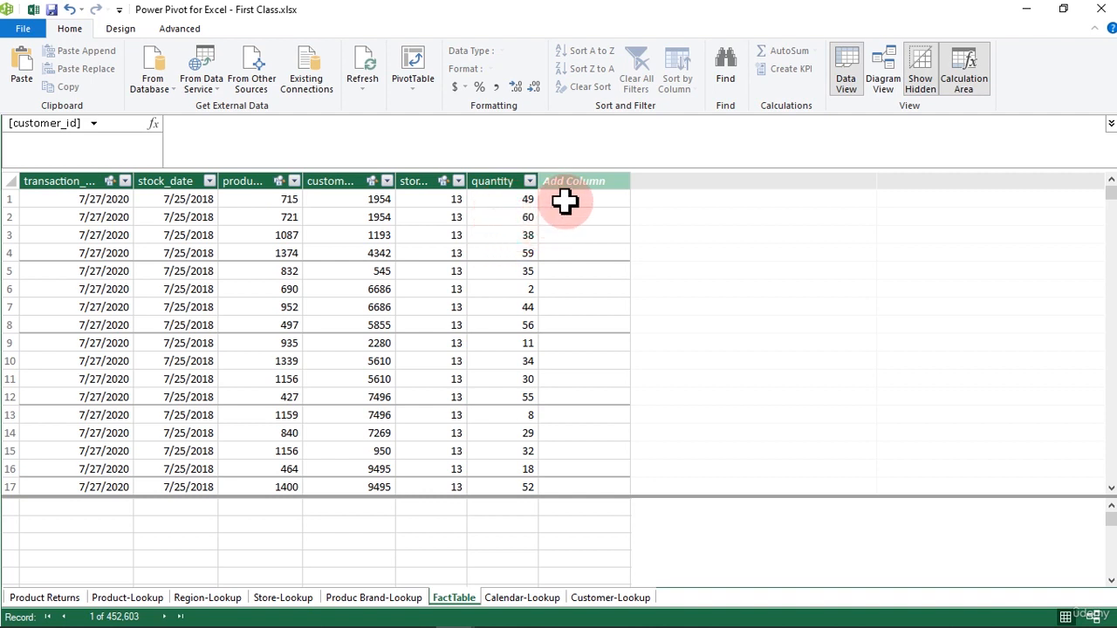
# Add a calculated column to FactTable with the formula =RELATED('Product-Lookup'[product_retail_price])
pyautogui.click(565, 199)
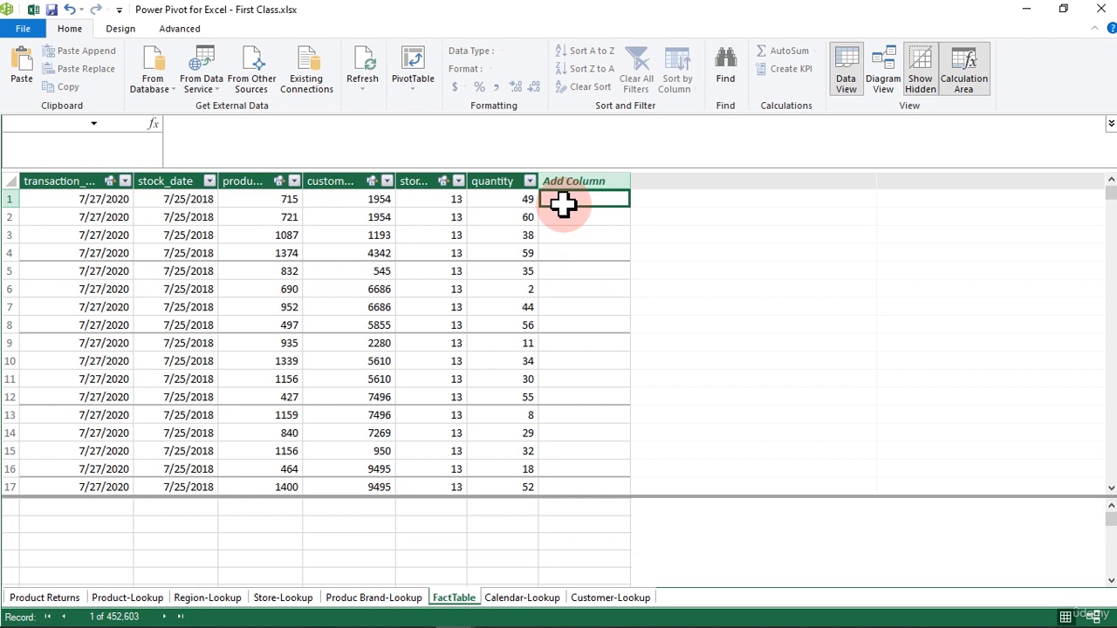
pyautogui.click(199, 127)
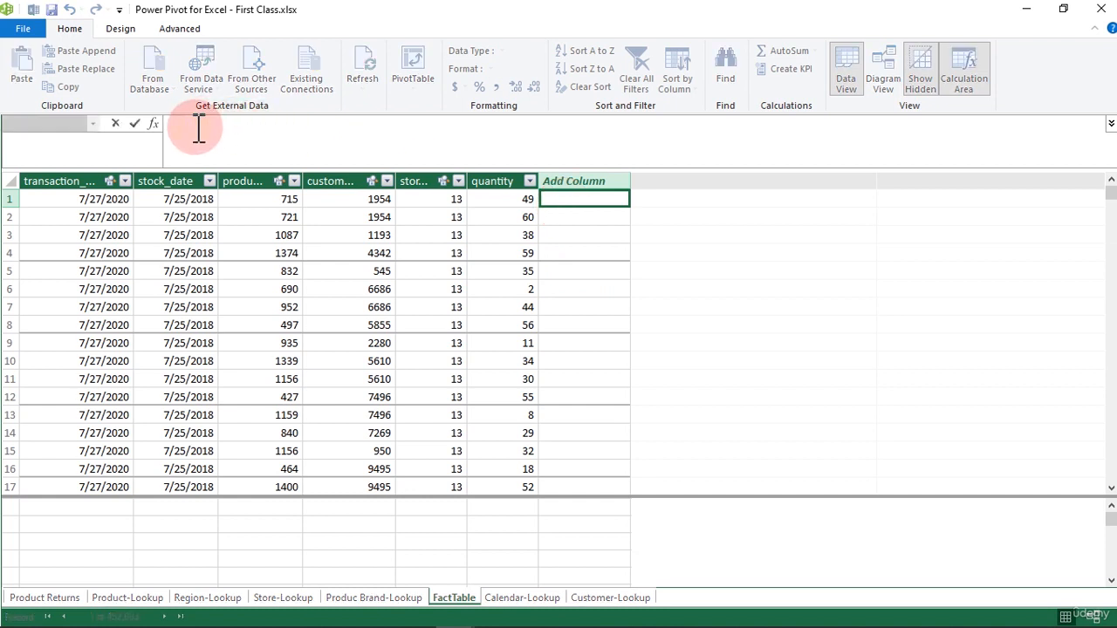
pyautogui.write('=rel')
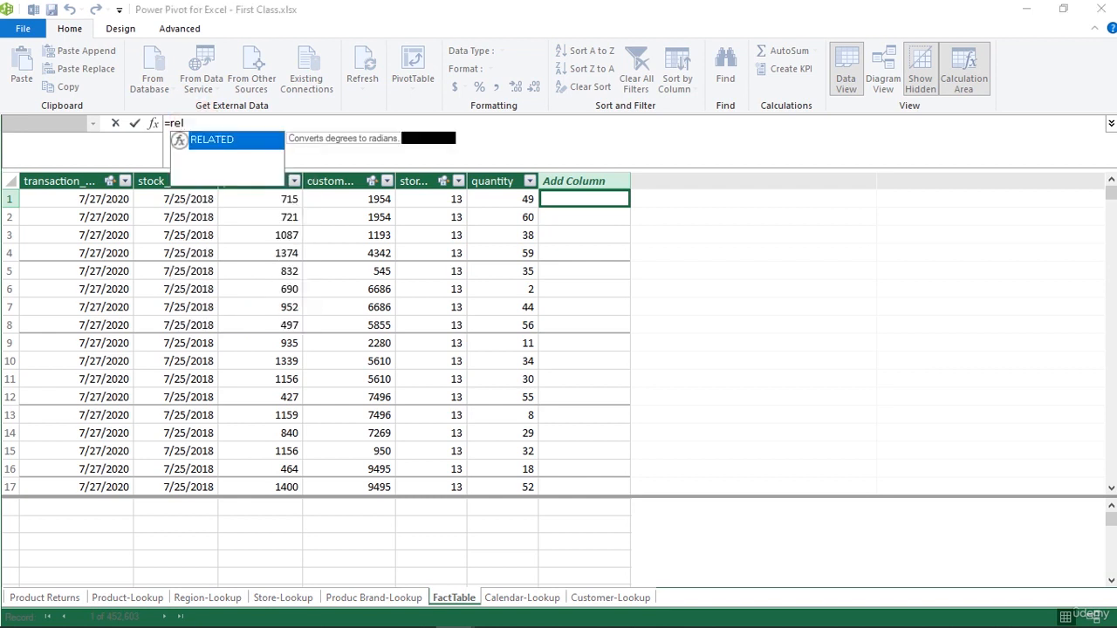
pyautogui.doubleClick(180, 140)
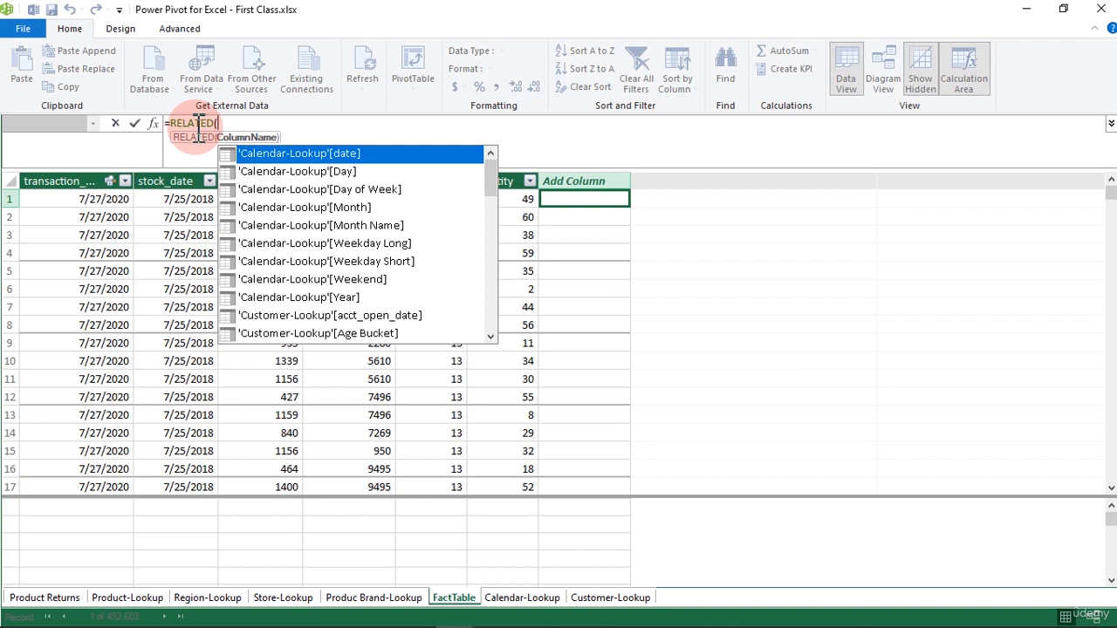
pyautogui.write('pri')
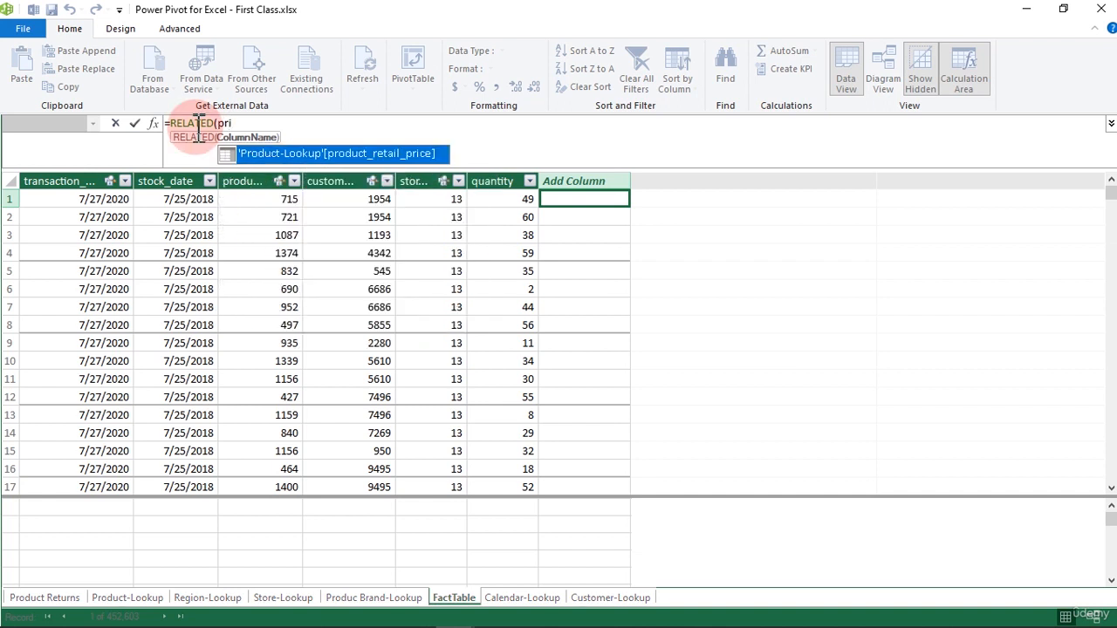
pyautogui.press('Tab')
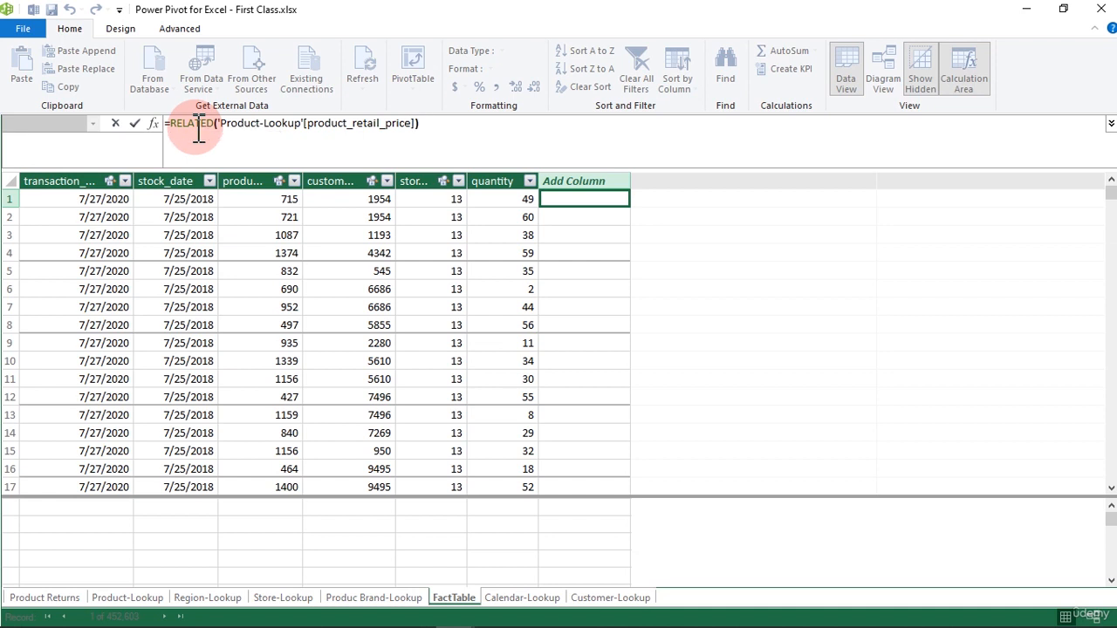
pyautogui.press('Return')
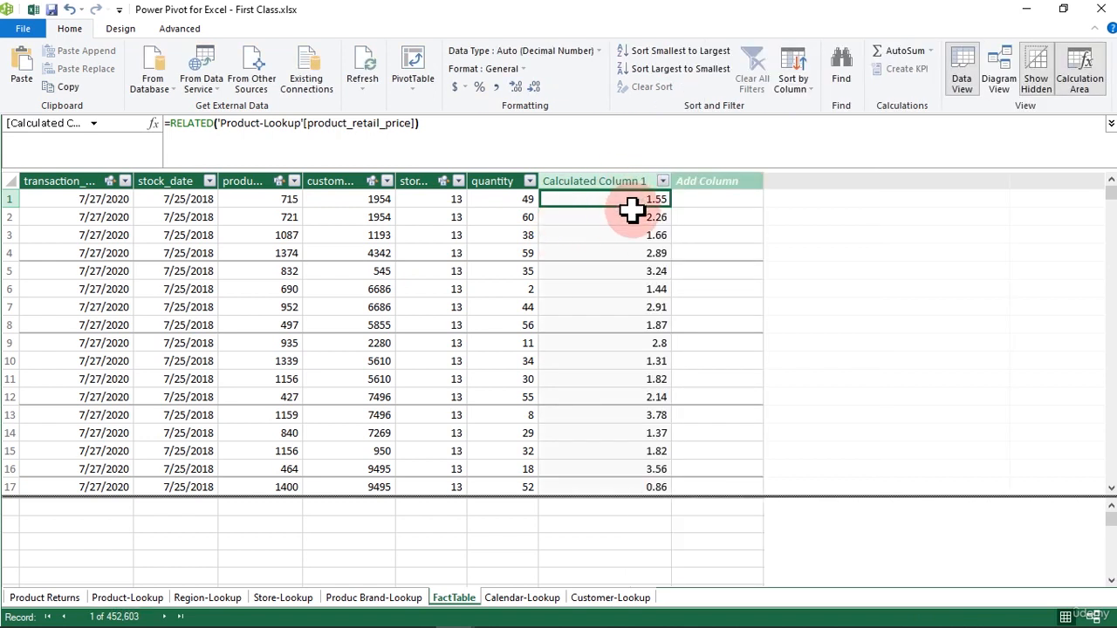
# Widen FactTable's product_id column and filter it to rows equal to 715
pyautogui.moveTo(283, 177); pyautogui.dragTo(330, 185)
pyautogui.click(269, 199)
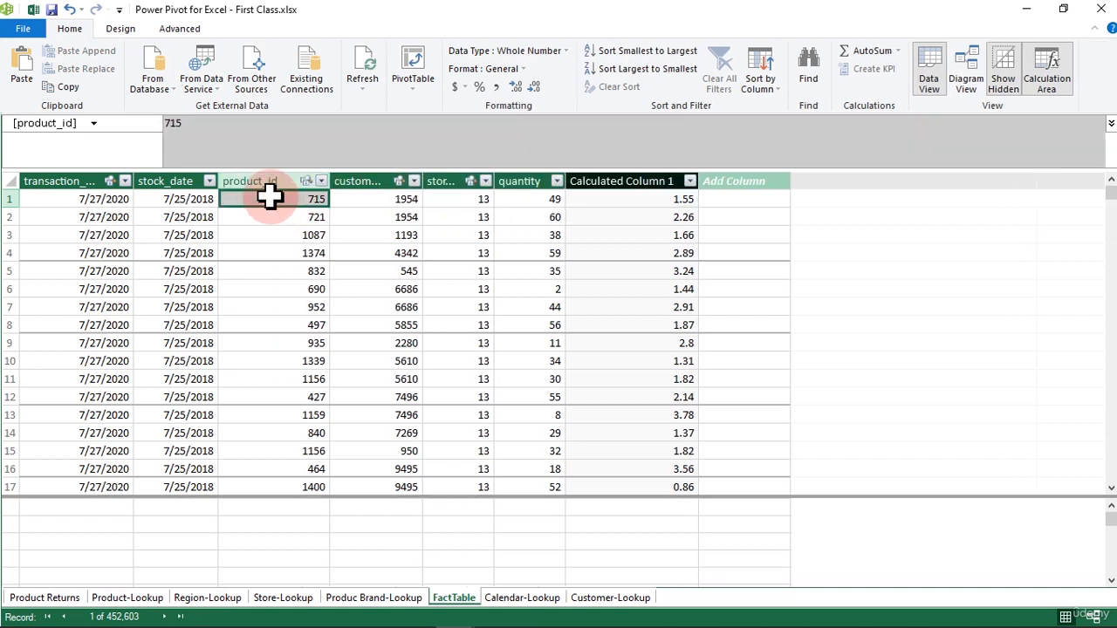
pyautogui.click(321, 181)
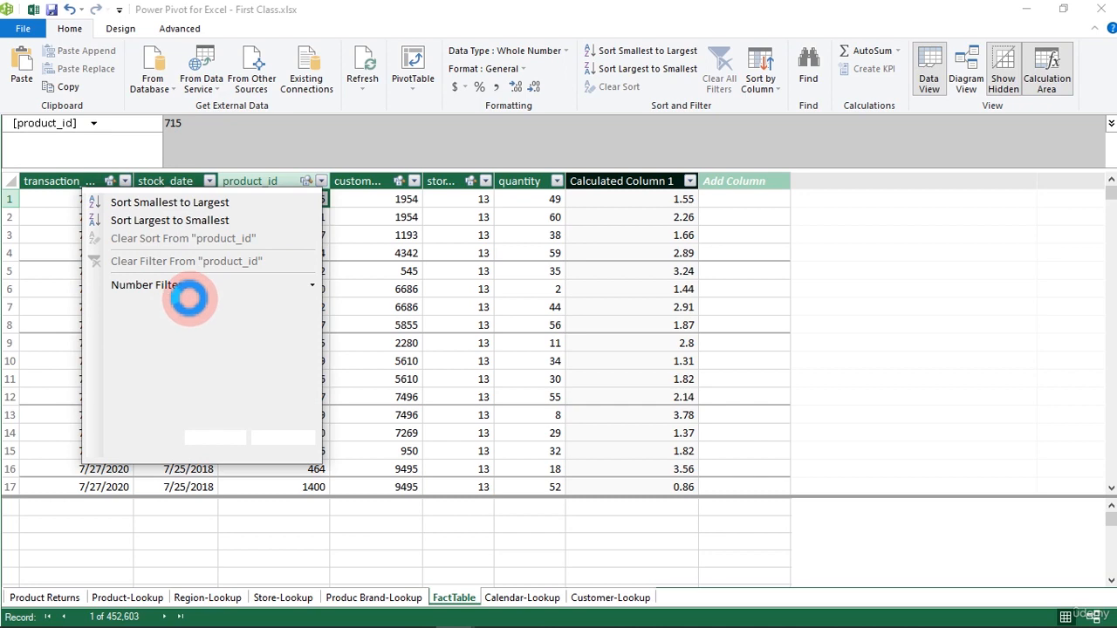
pyautogui.moveTo(159, 283)
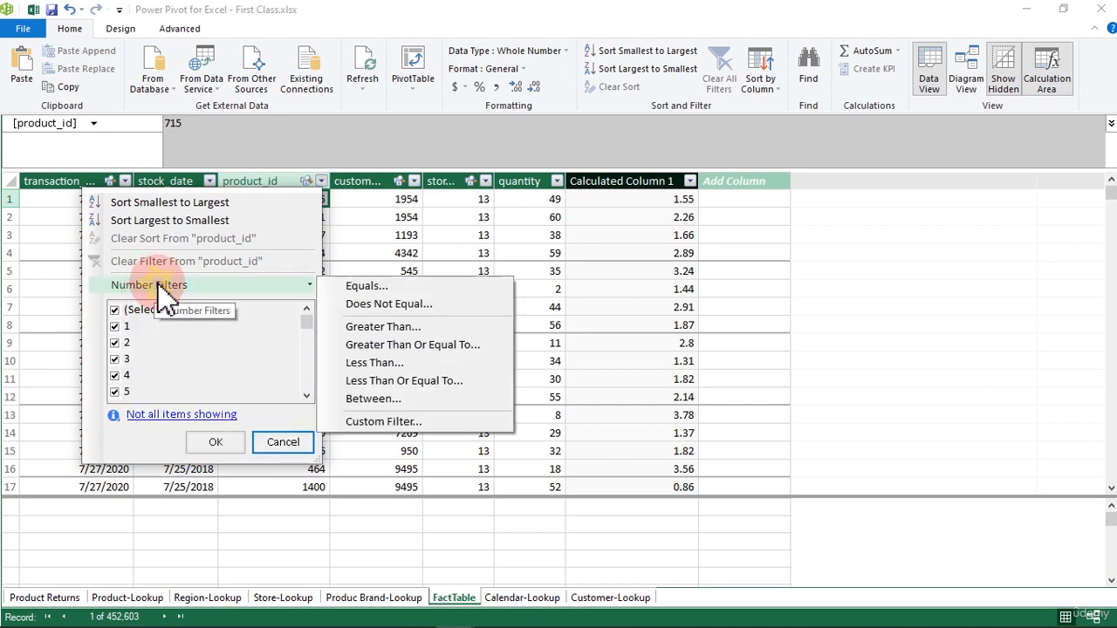
pyautogui.click(380, 286)
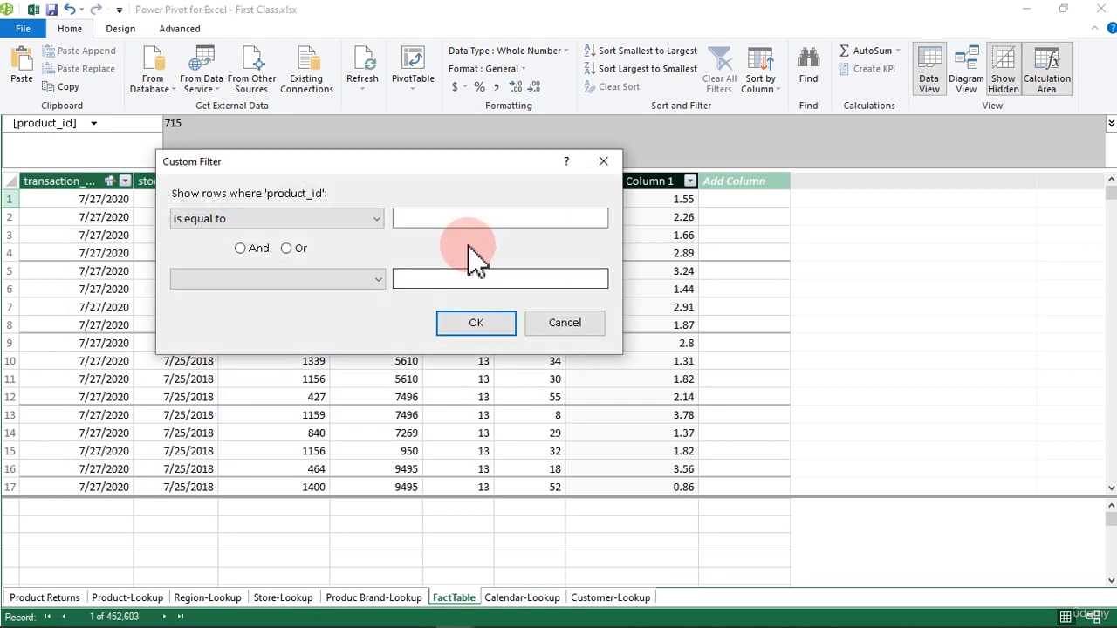
pyautogui.click(461, 218)
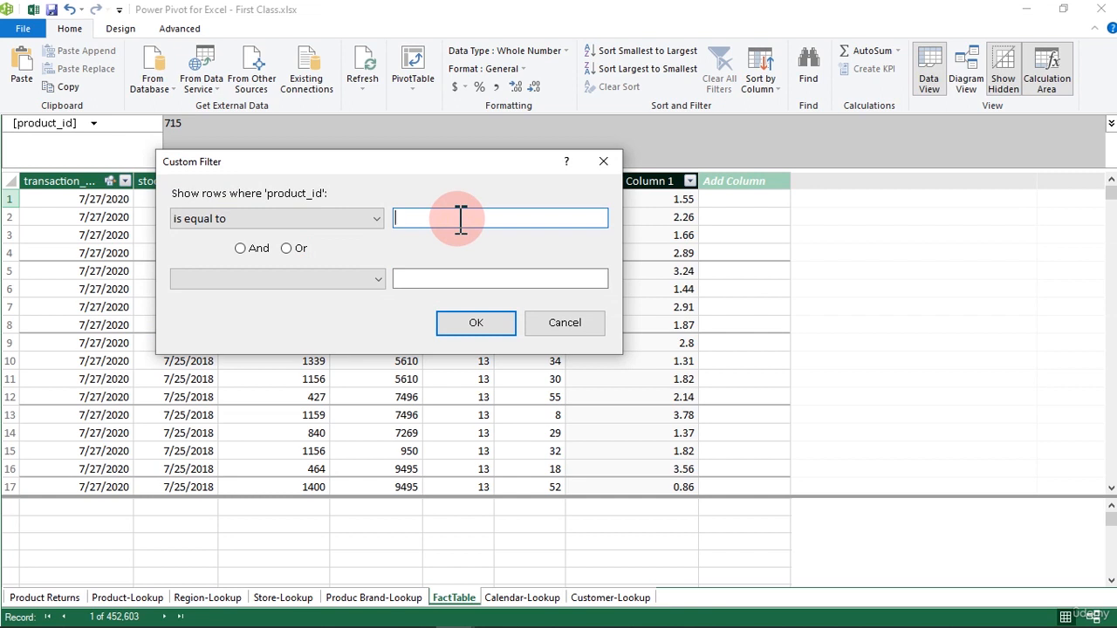
pyautogui.write('715')
pyautogui.click(491, 324)
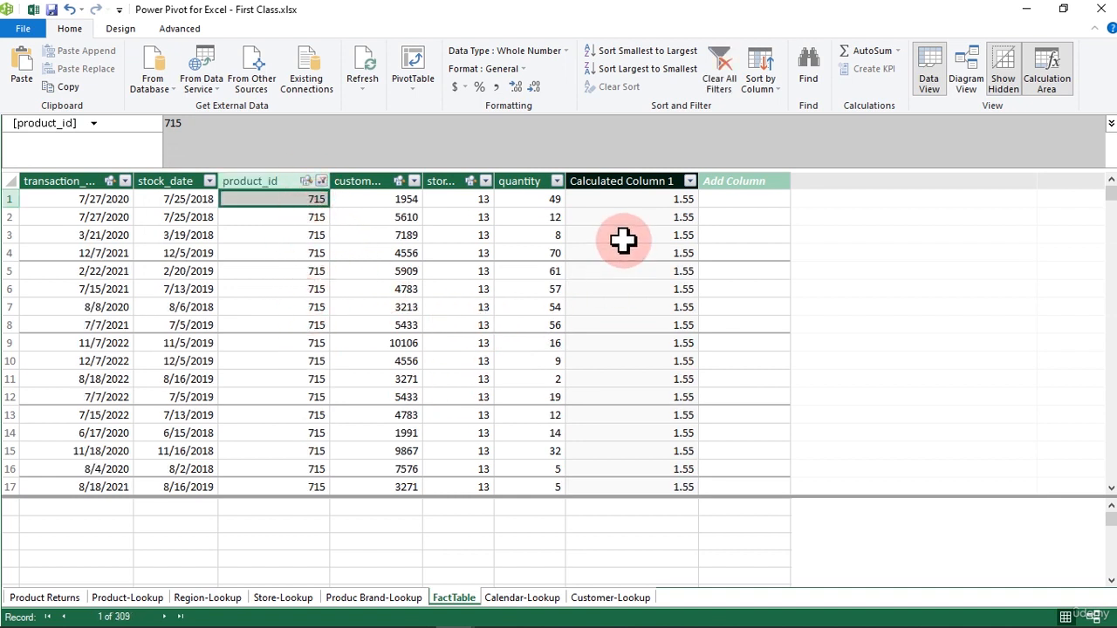
# Check the retrieved prices in the calculated column for the filtered product, and clear the product_id filter
pyautogui.click(630, 202)
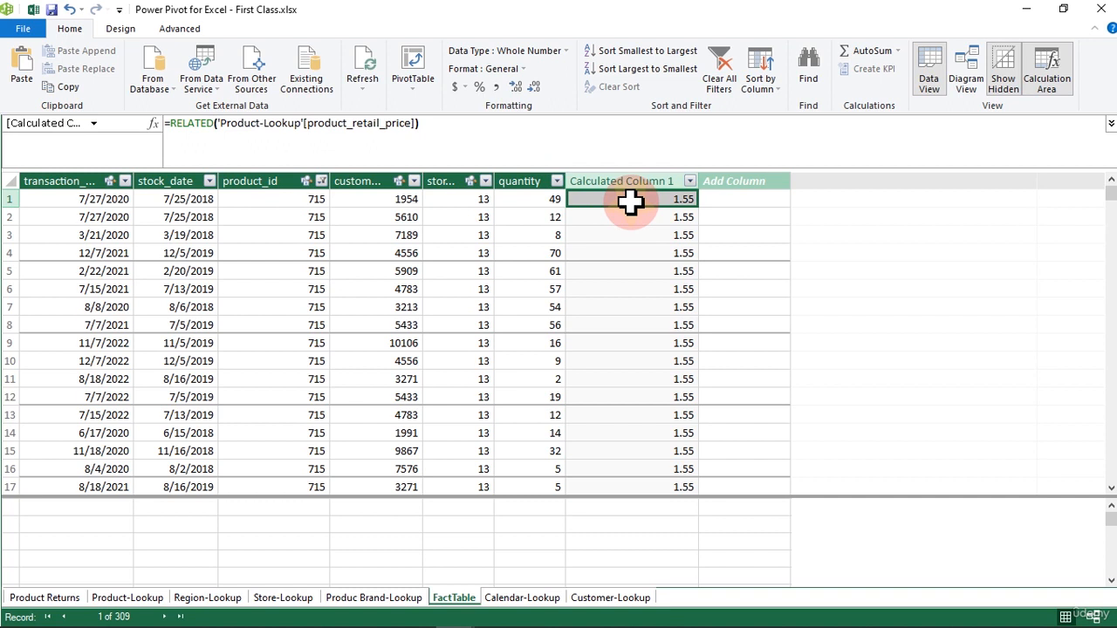
pyautogui.keyDown('shift'); pyautogui.click(629, 288); pyautogui.keyUp('shift')
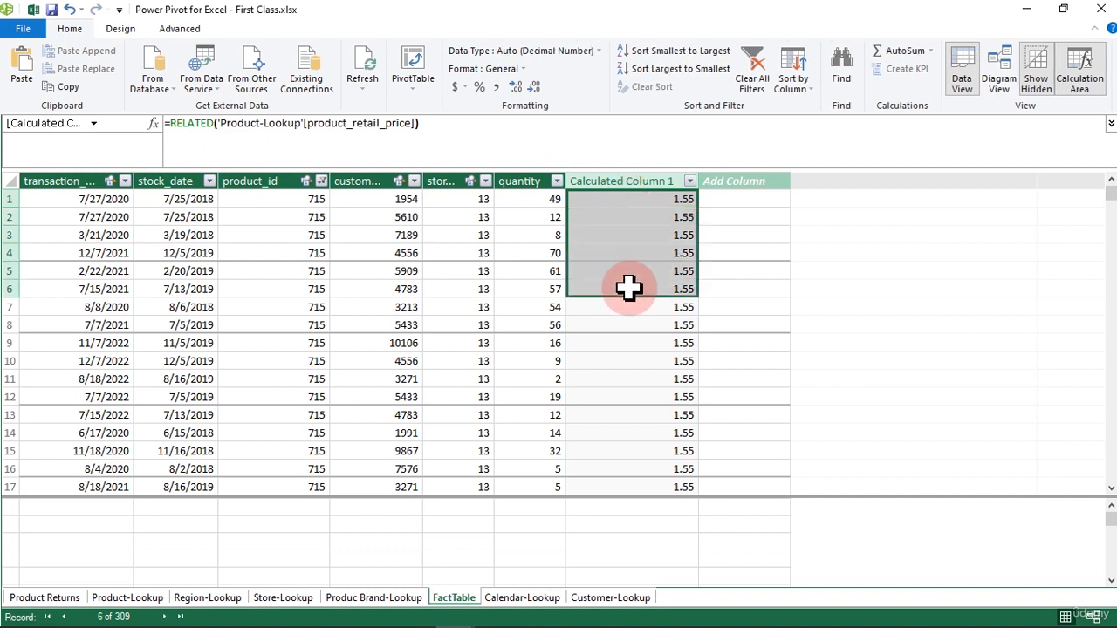
pyautogui.click(319, 181)
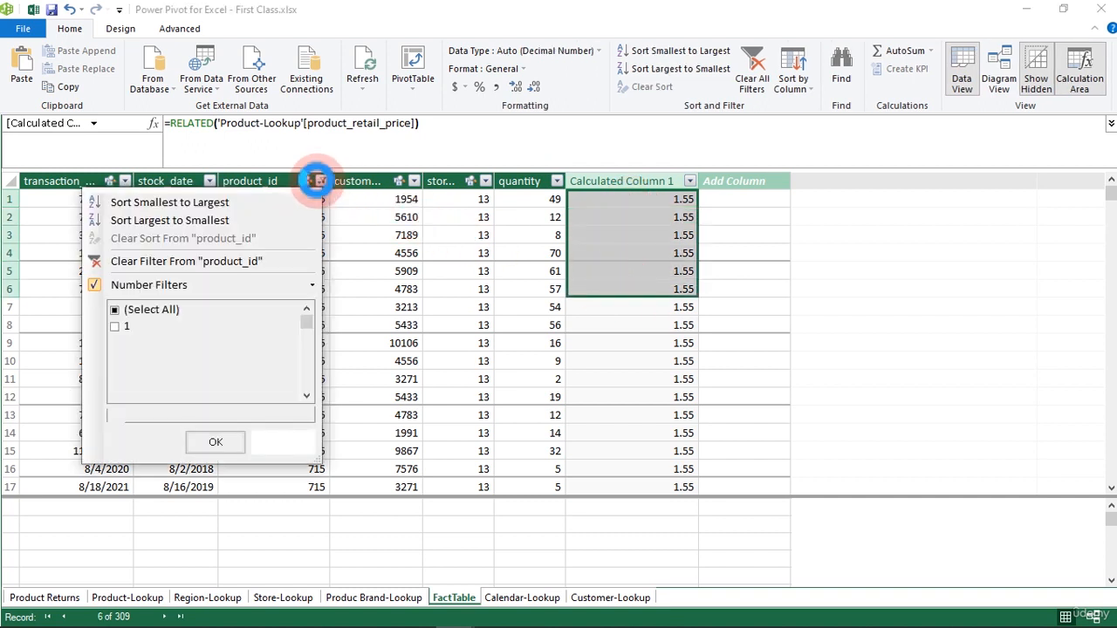
pyautogui.click(142, 260)
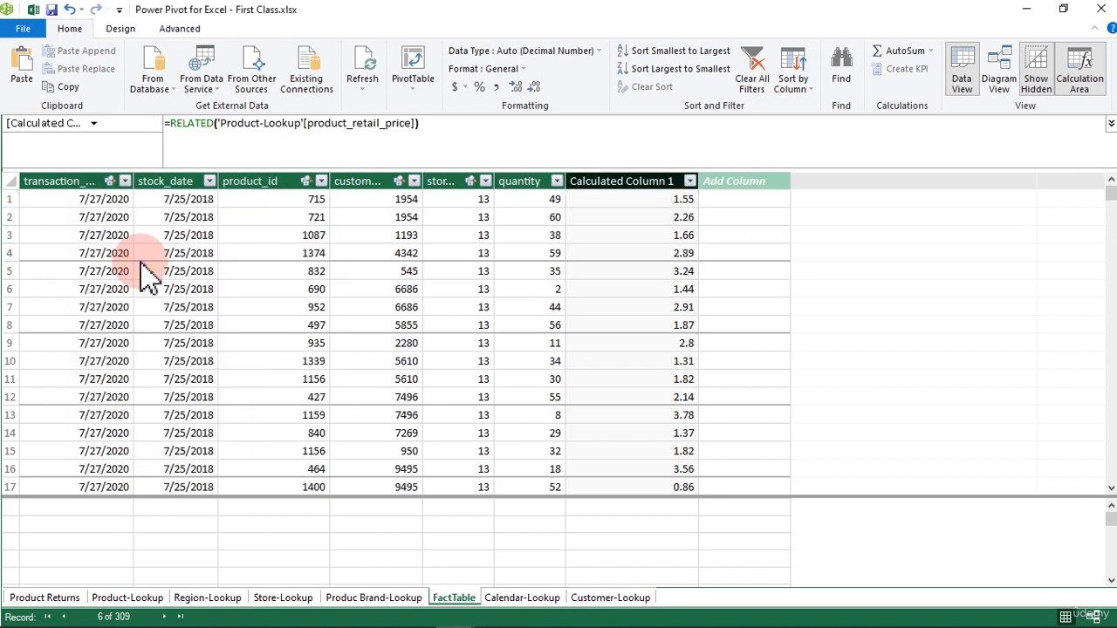
# Rename the new calculated column in FactTable as Price
pyautogui.doubleClick(652, 181)
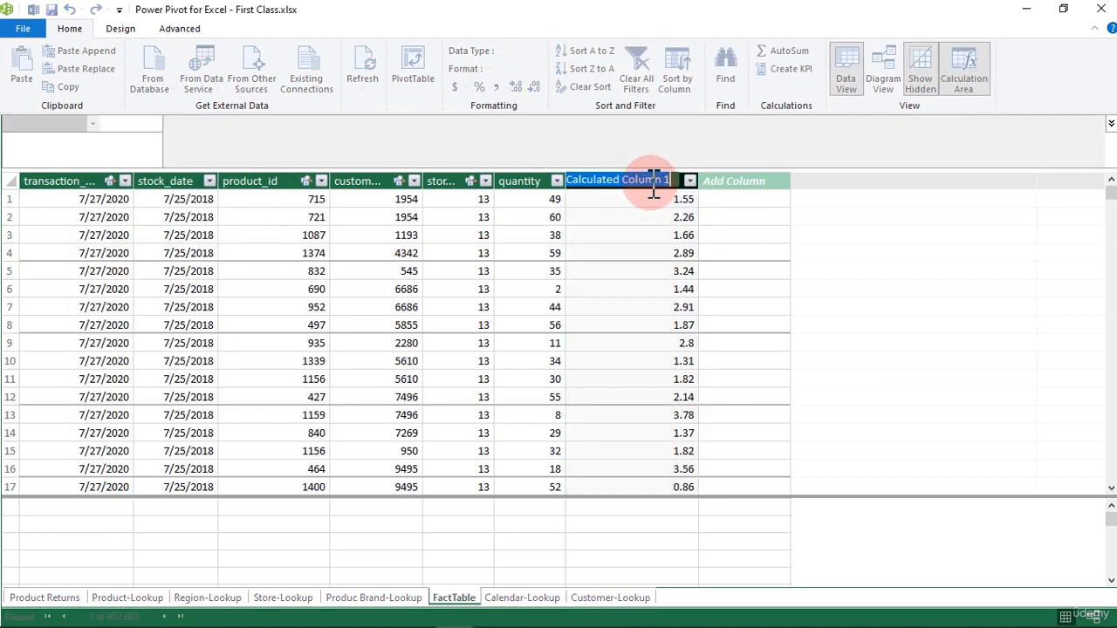
pyautogui.write('Price')
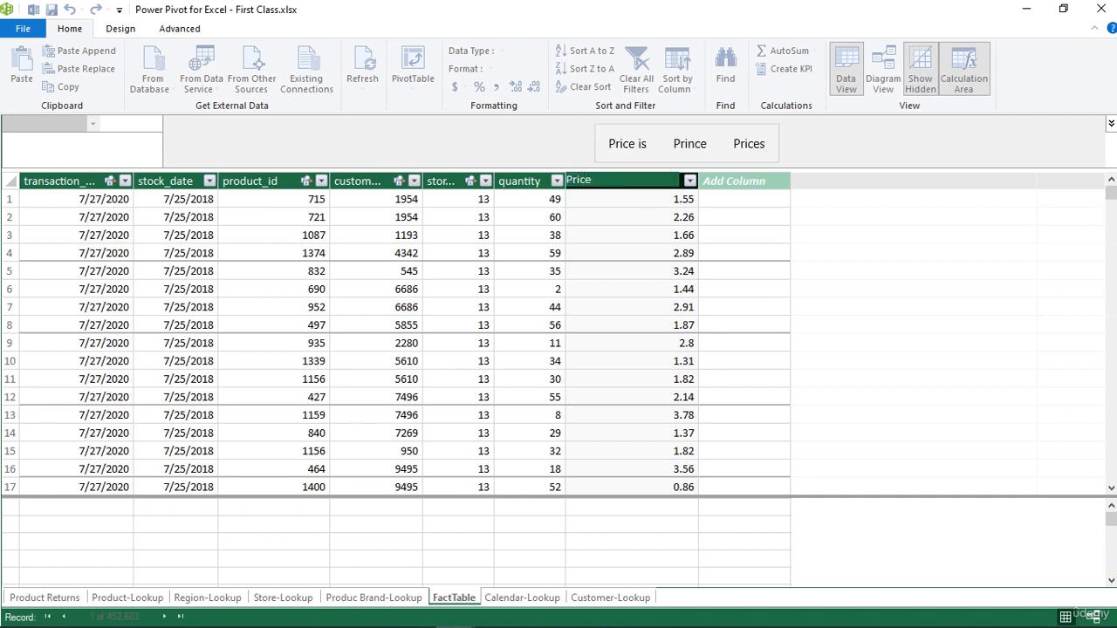
pyautogui.press('Return')
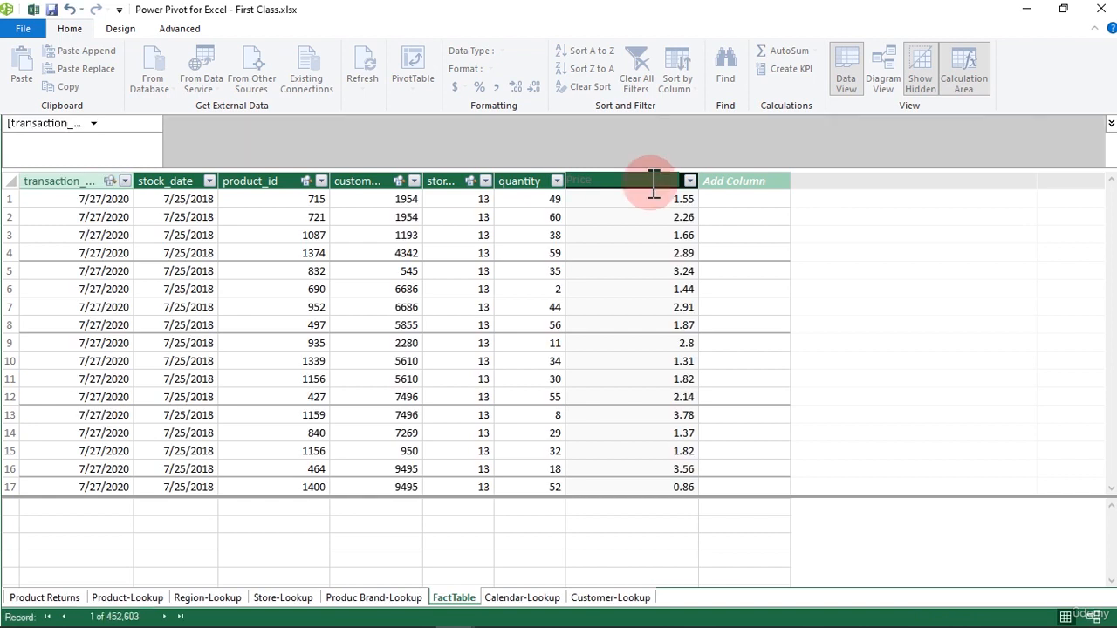
pyautogui.click(652, 181)
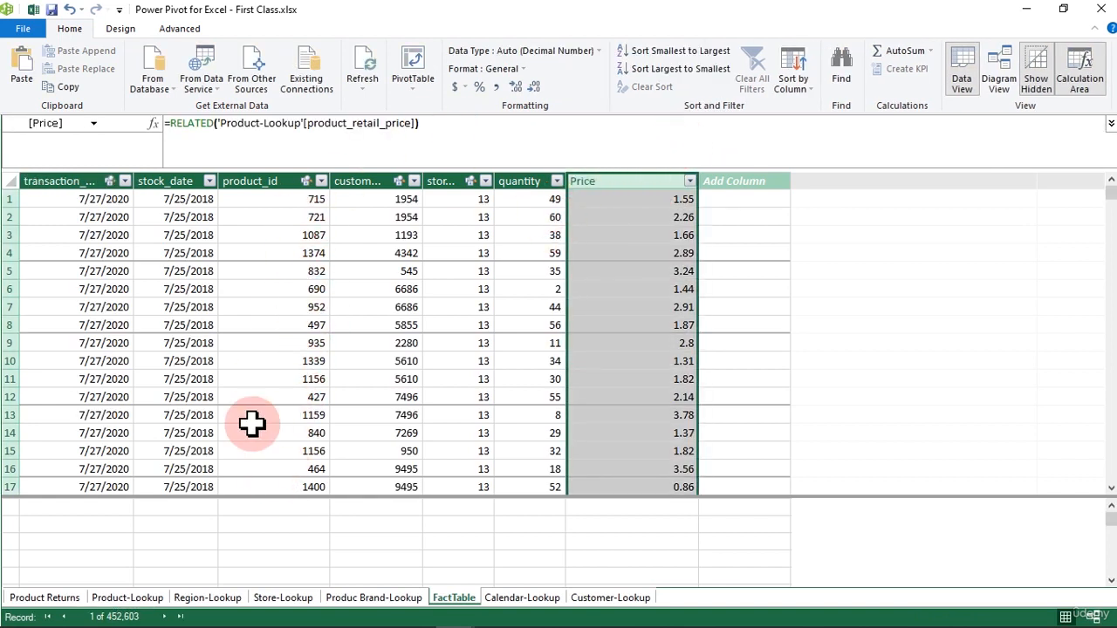
# Filter the Product-Lookup table to rows where product_id equals 715
pyautogui.click(150, 600)
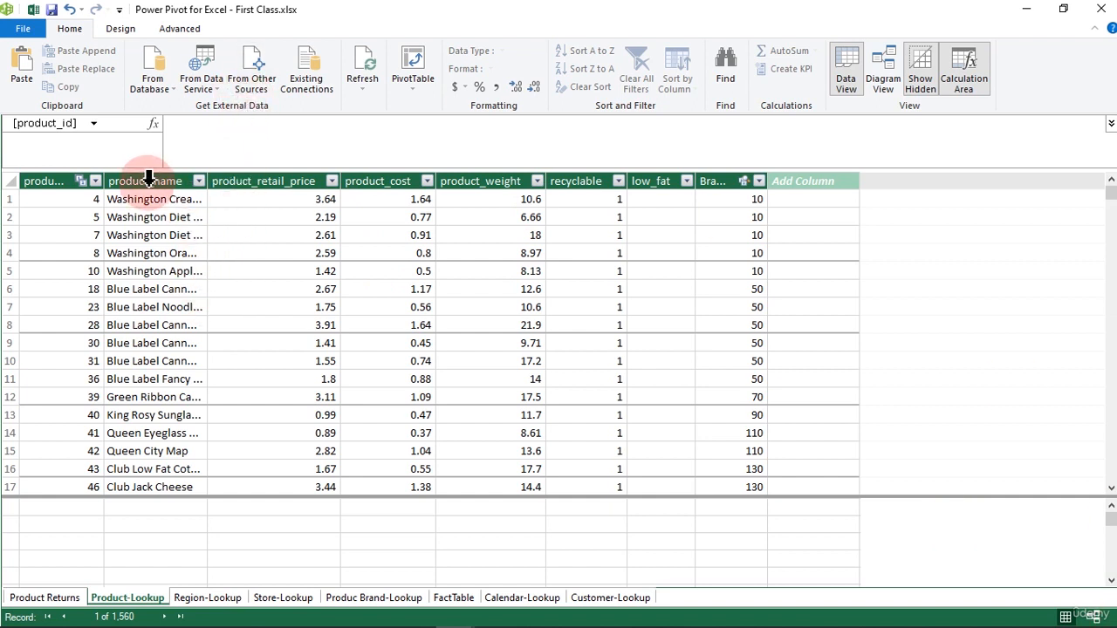
pyautogui.click(93, 181)
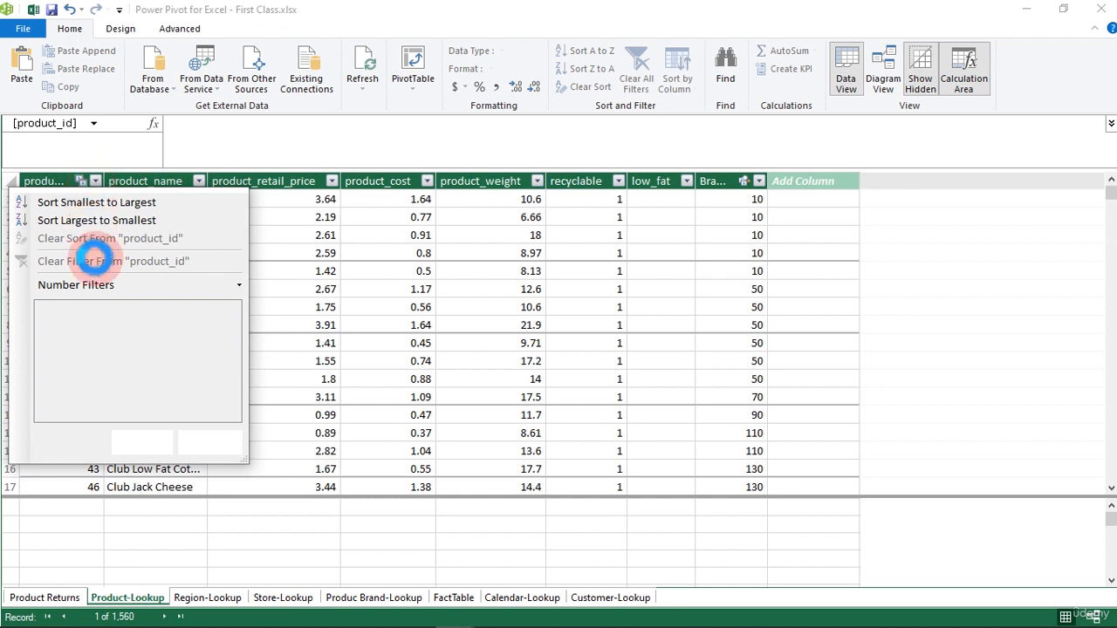
pyautogui.click(87, 285)
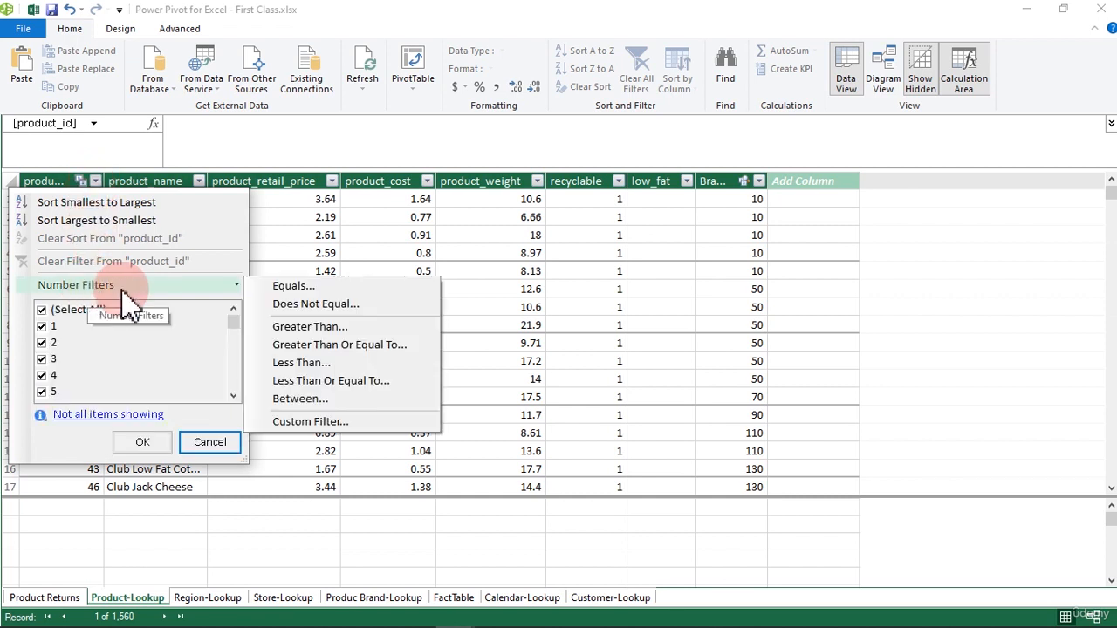
pyautogui.click(293, 288)
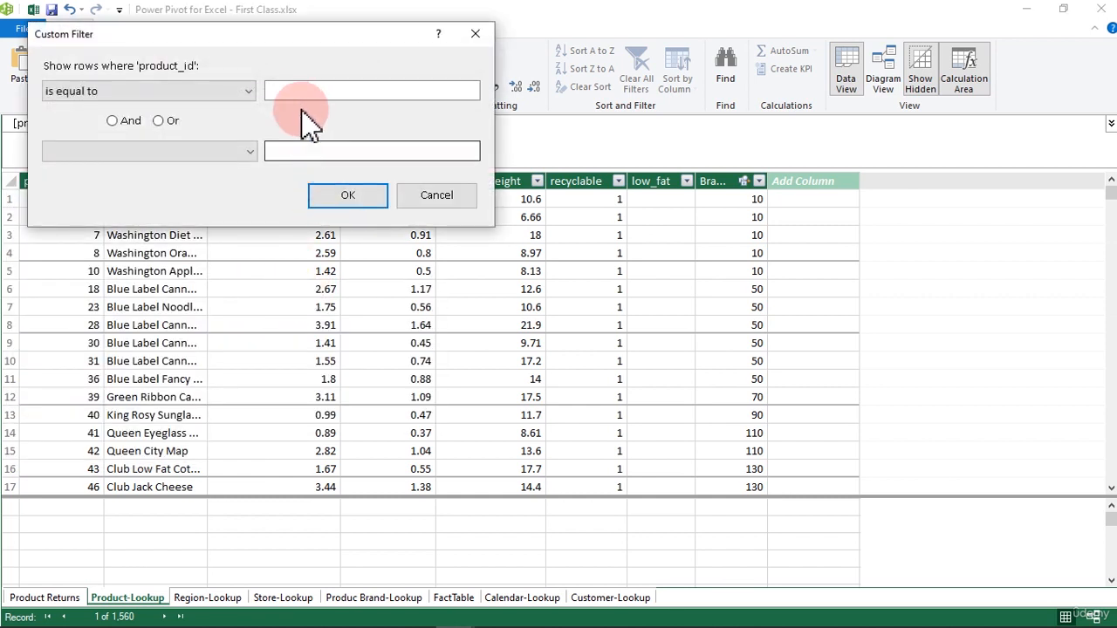
pyautogui.write('715')
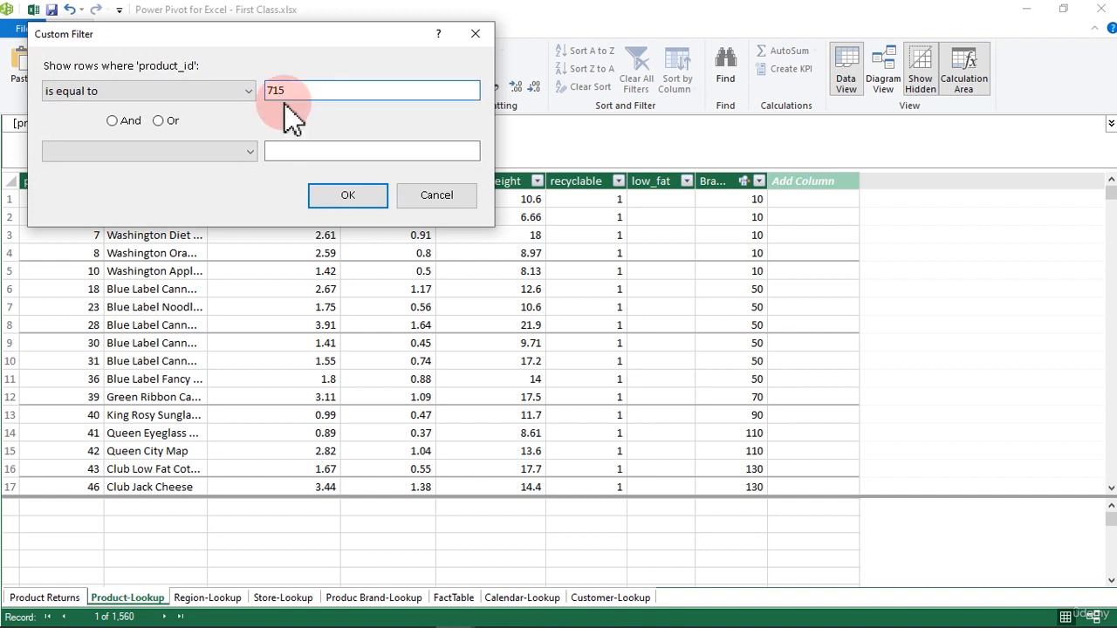
pyautogui.click(319, 202)
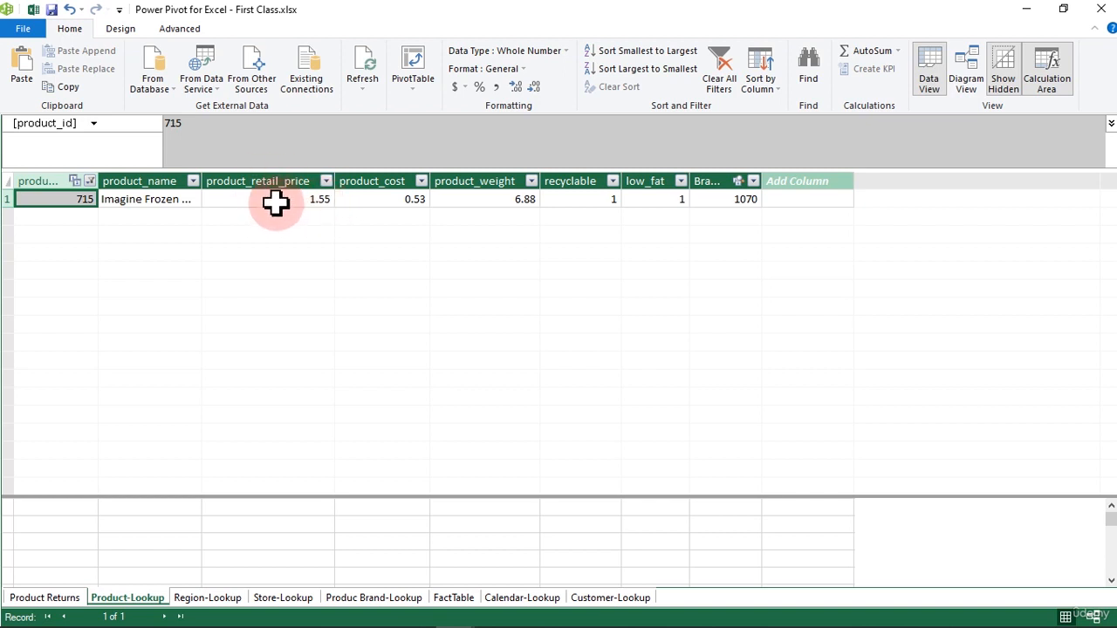
# Check the product name and retail price of the filtered row in Product-Lookup, and clear the product_id filter
pyautogui.click(90, 181)
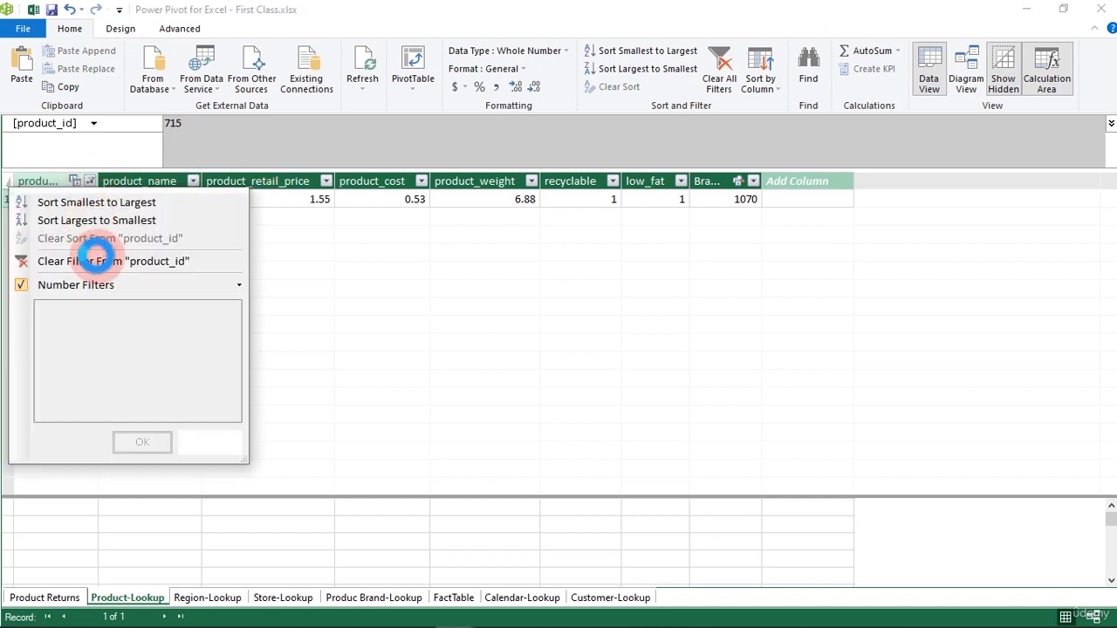
pyautogui.click(96, 260)
pyautogui.click(336, 228)
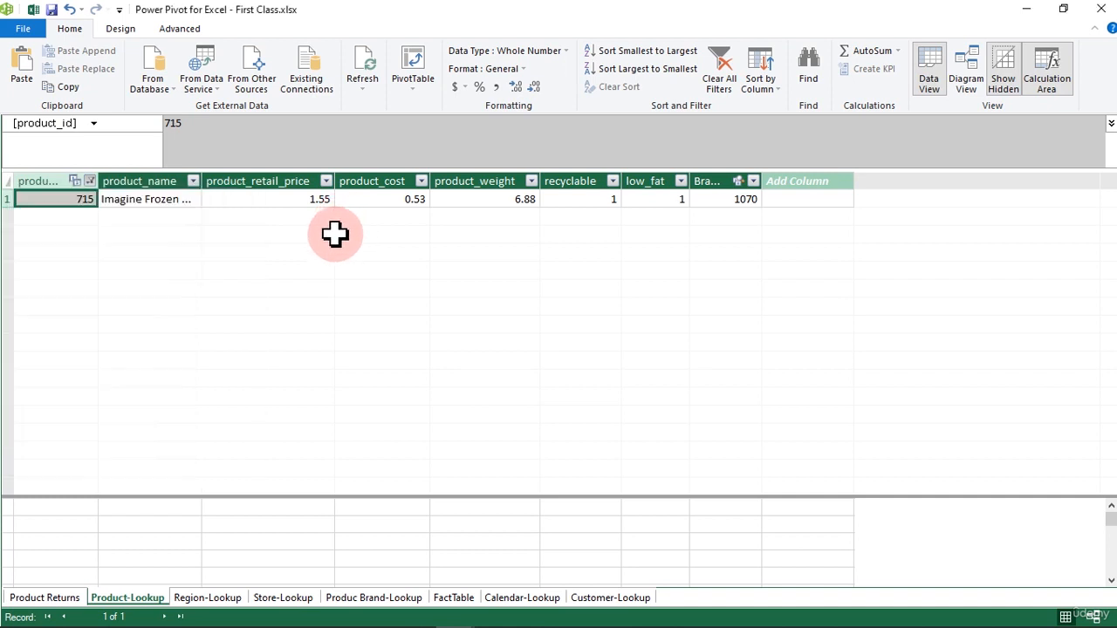
pyautogui.click(147, 204)
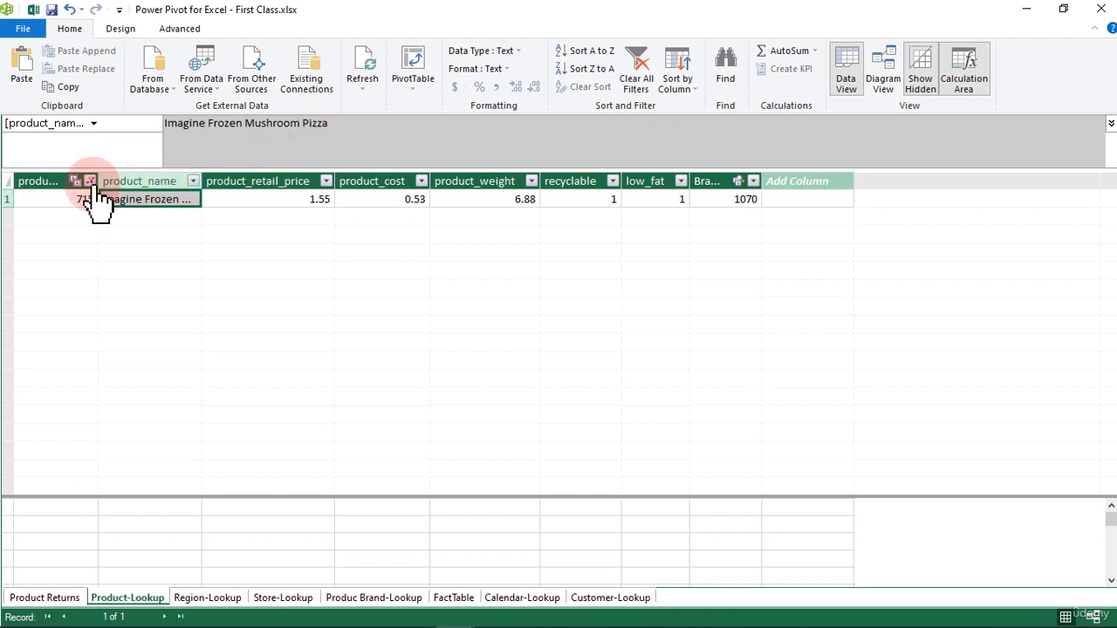
pyautogui.moveTo(97, 187)
pyautogui.click(90, 181)
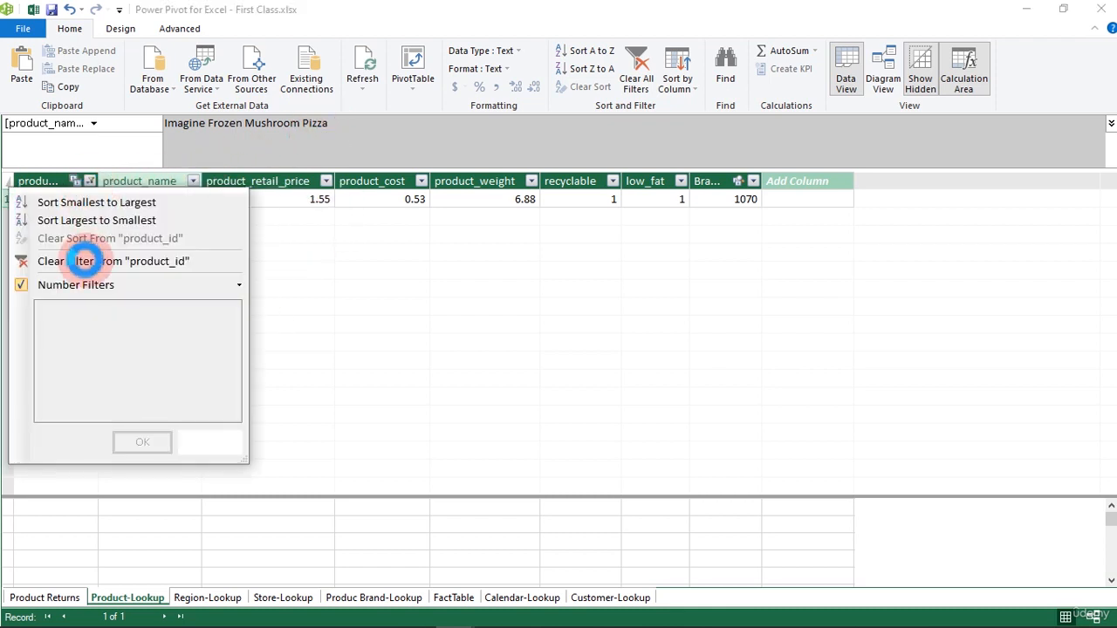
pyautogui.click(84, 261)
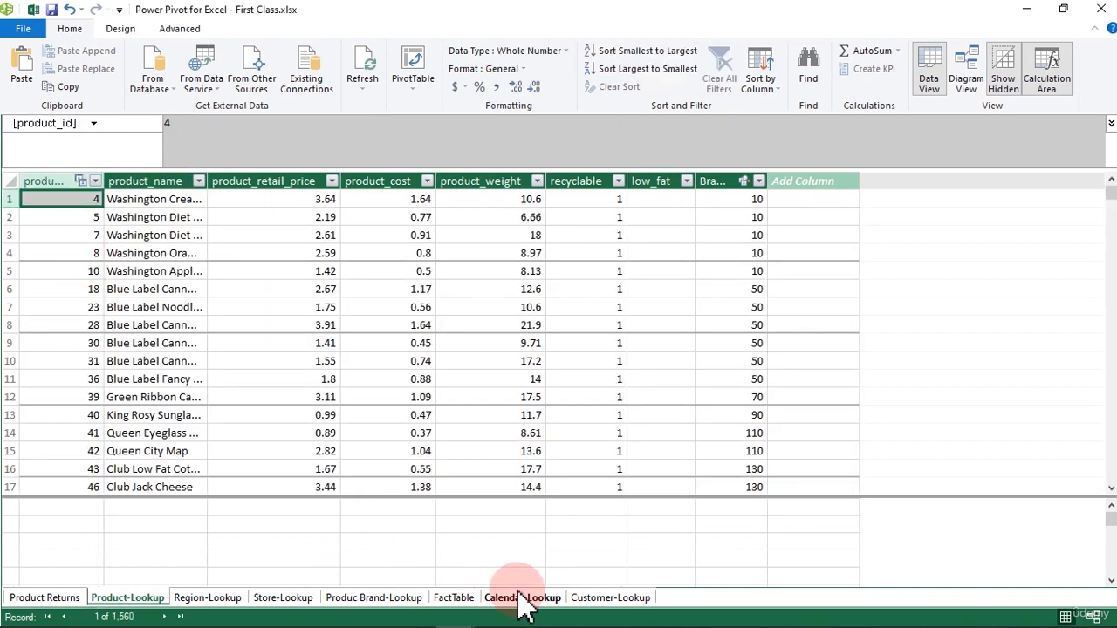
# Return to FactTable and examine the quantity and Price values in the first row
pyautogui.click(460, 602)
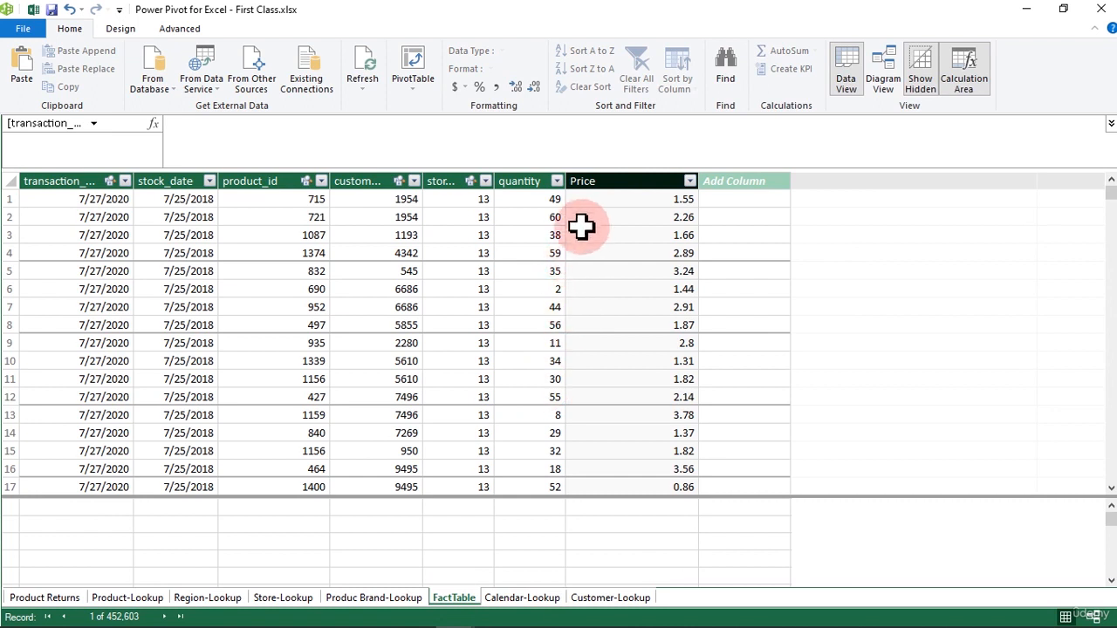
pyautogui.click(637, 201)
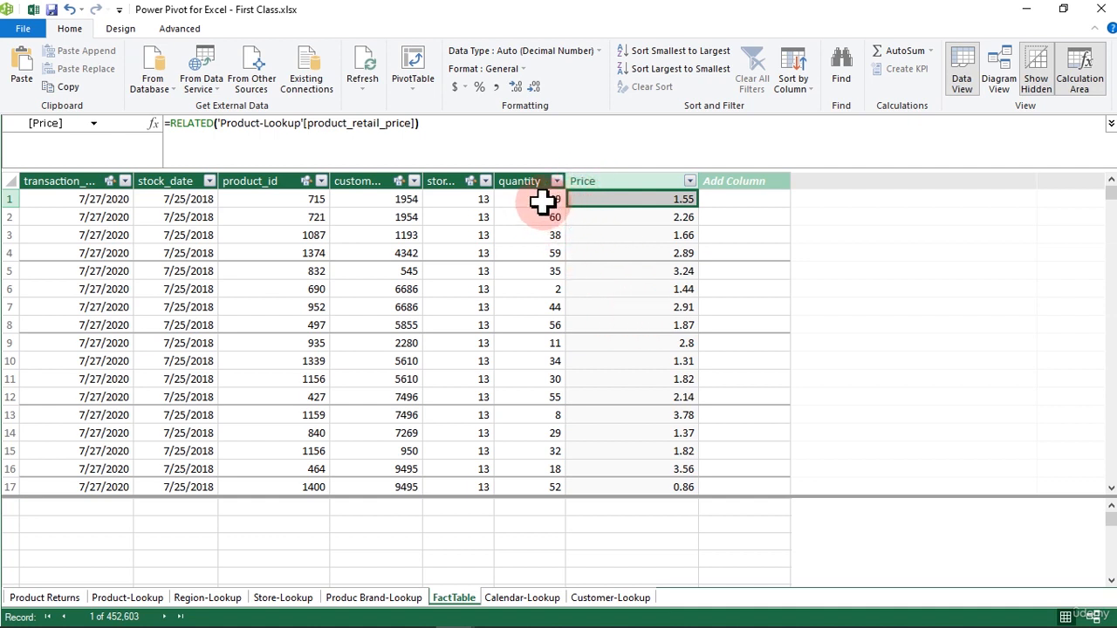
pyautogui.click(544, 200)
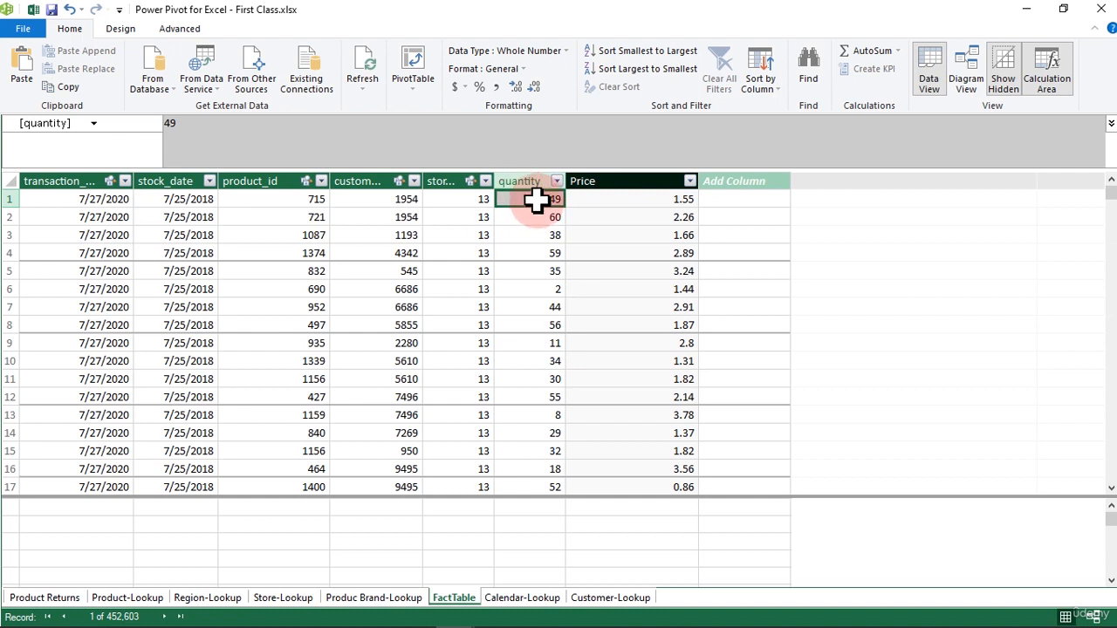
pyautogui.click(603, 195)
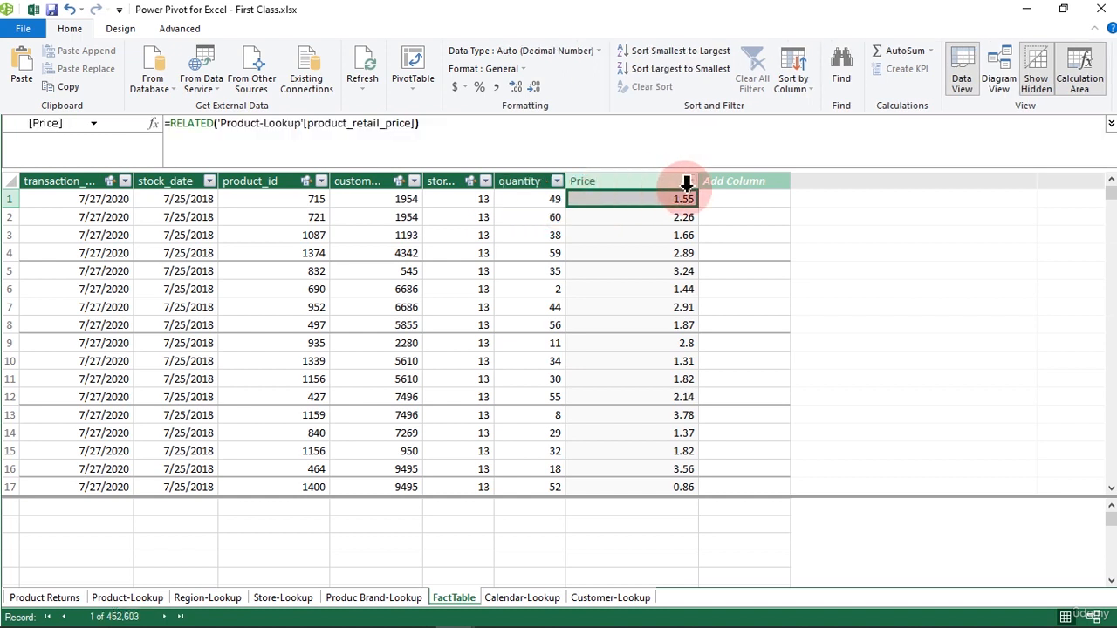
# Start a new calculated column in FactTable with a formula beginning =[quantity]*
pyautogui.click(714, 200)
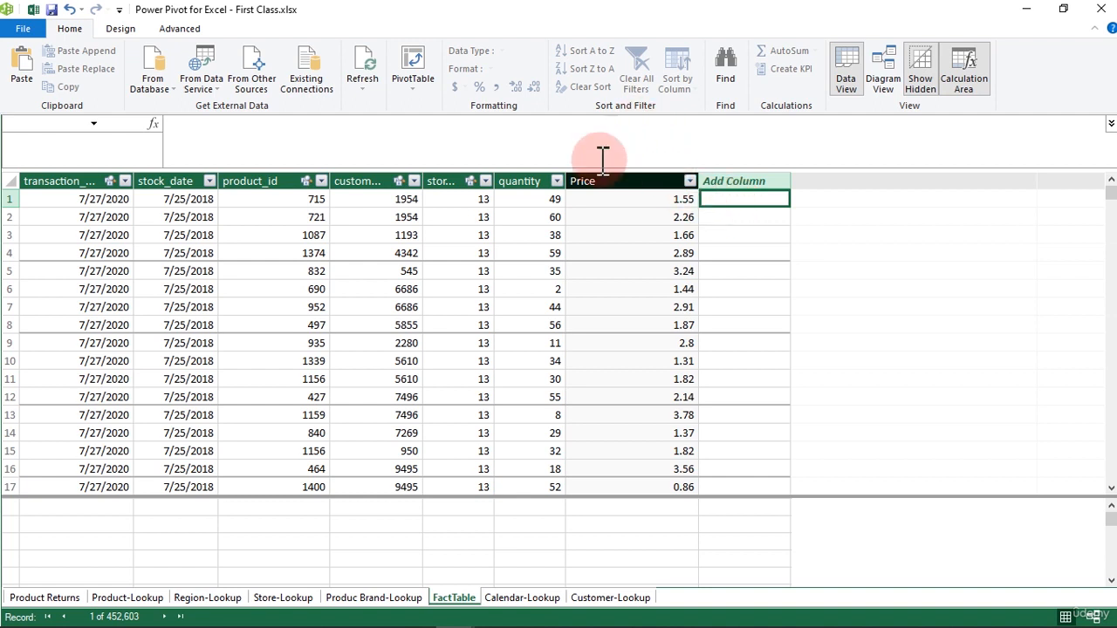
pyautogui.click(740, 181)
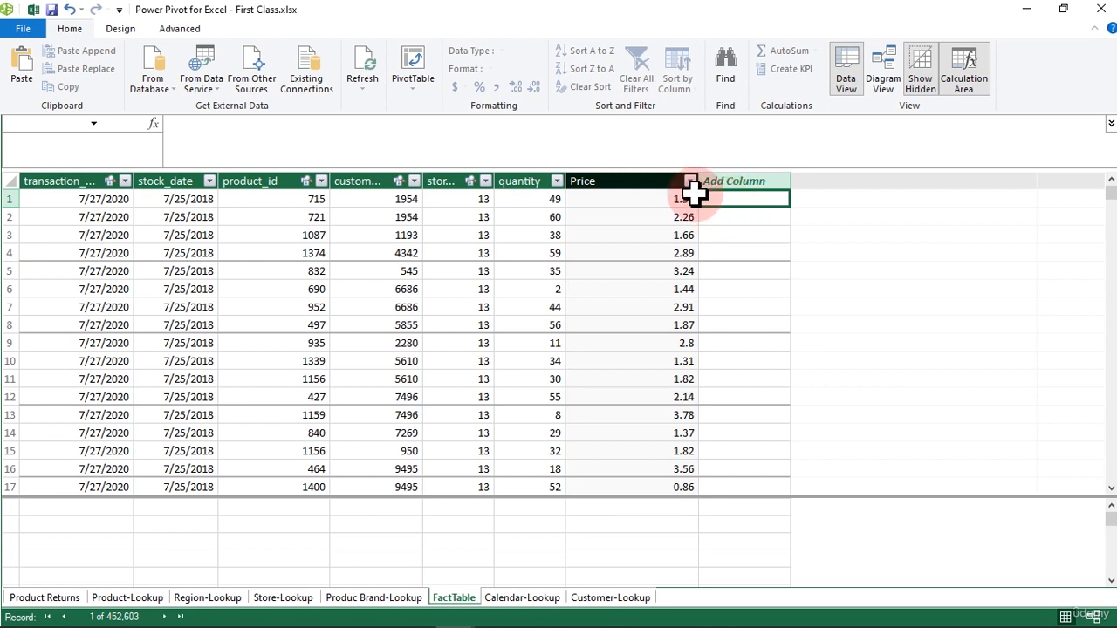
pyautogui.click(225, 131)
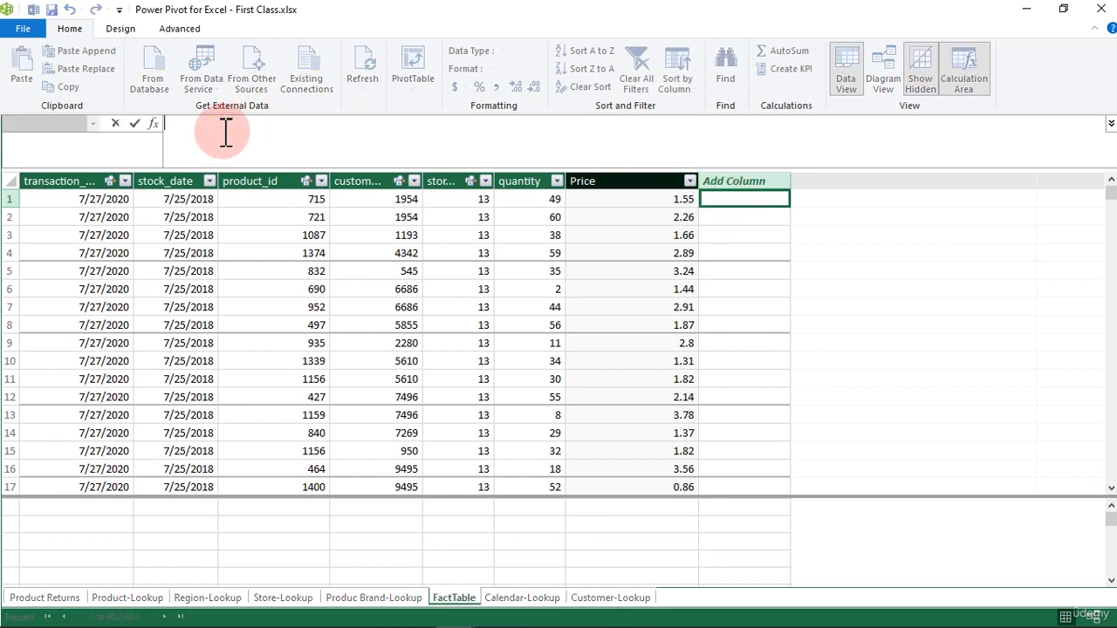
pyautogui.write('=')
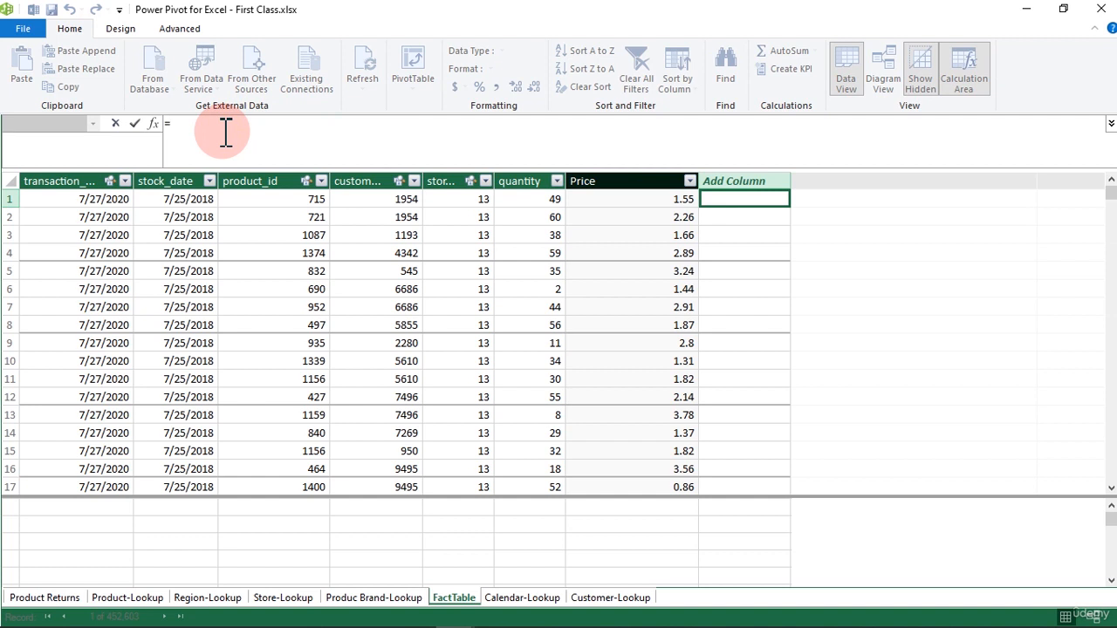
pyautogui.write('q')
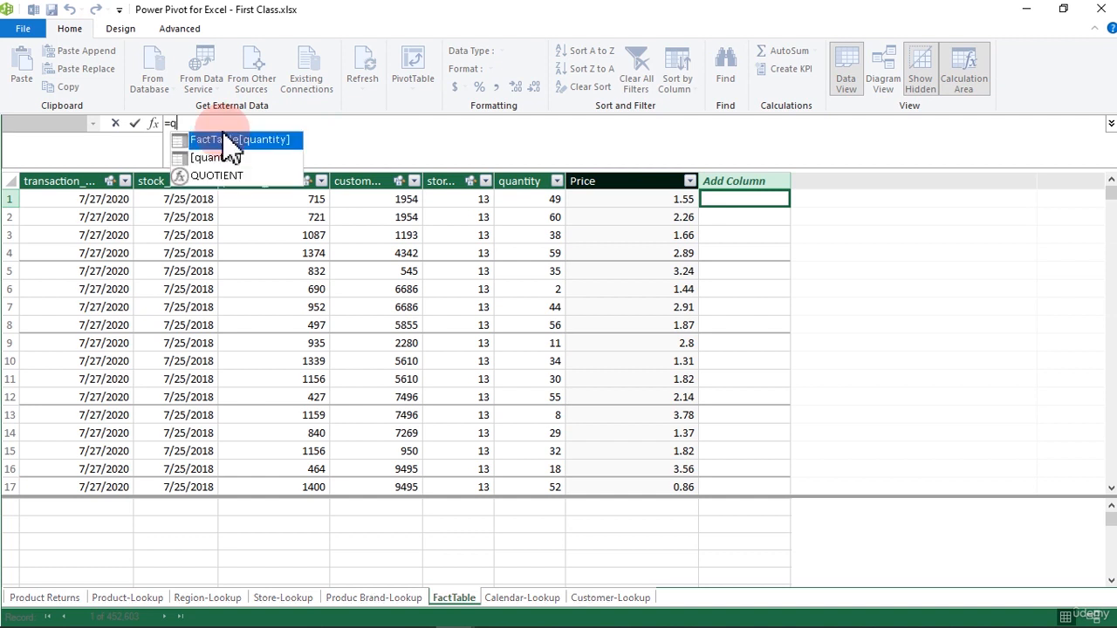
pyautogui.press('Down')
pyautogui.press('Tab')
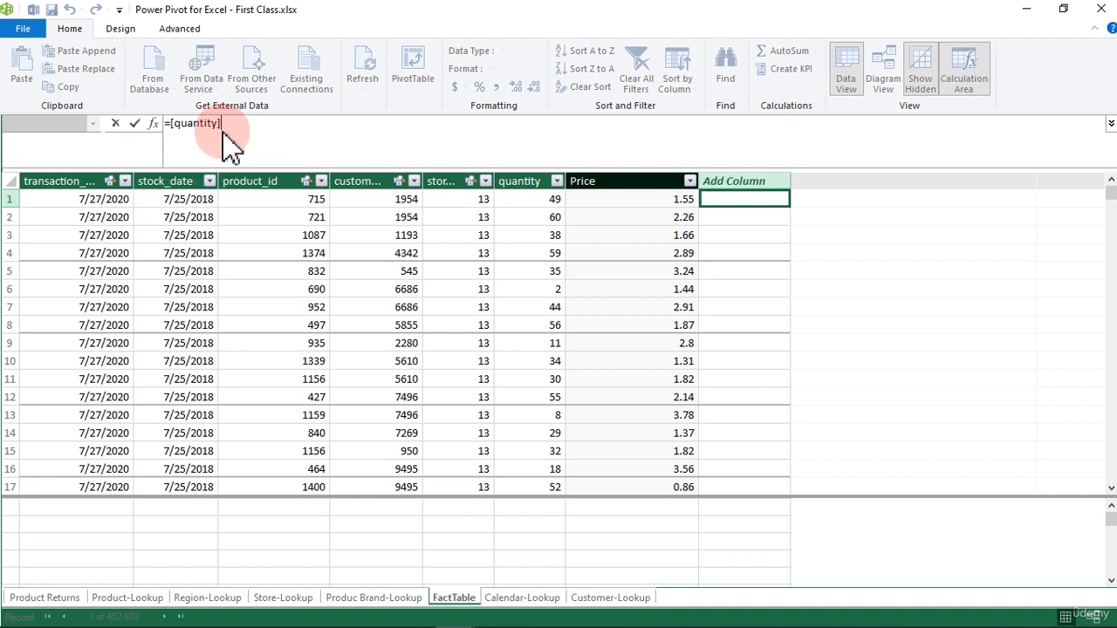
pyautogui.write('*')
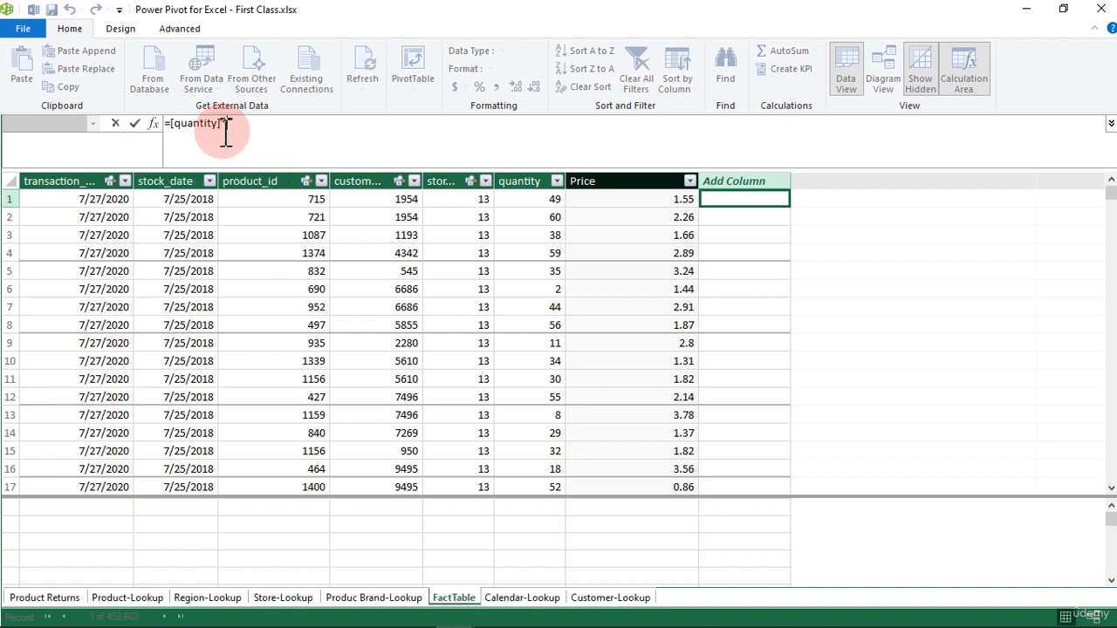
pyautogui.write('pr')
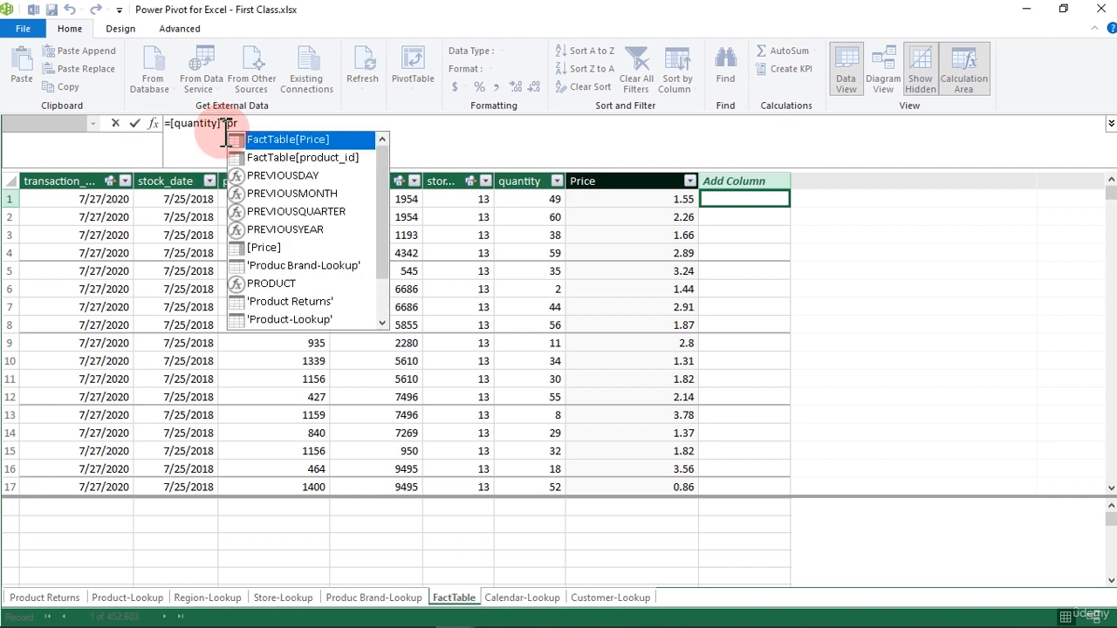
pyautogui.press('Down')
pyautogui.press('Down')
pyautogui.press('Down')
pyautogui.press('Down')
pyautogui.press('Down')
pyautogui.press('Down')
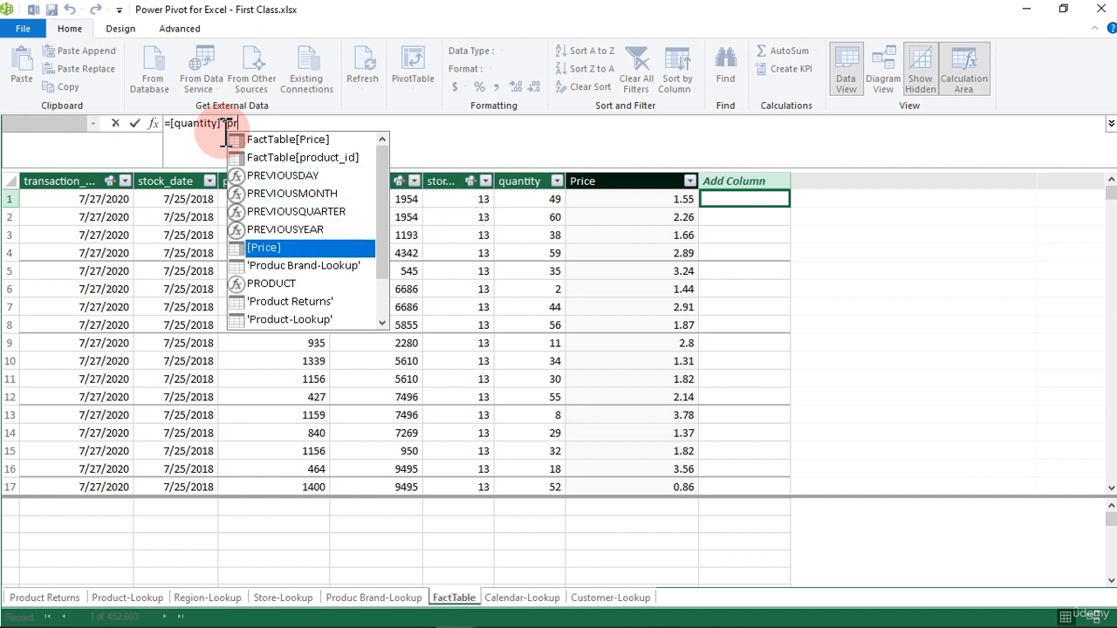
pyautogui.press('Tab')
pyautogui.press('BackSpace')
pyautogui.press('BackSpace')
pyautogui.press('BackSpace')
pyautogui.press('BackSpace')
pyautogui.press('BackSpace')
pyautogui.press('BackSpace')
pyautogui.press('BackSpace')
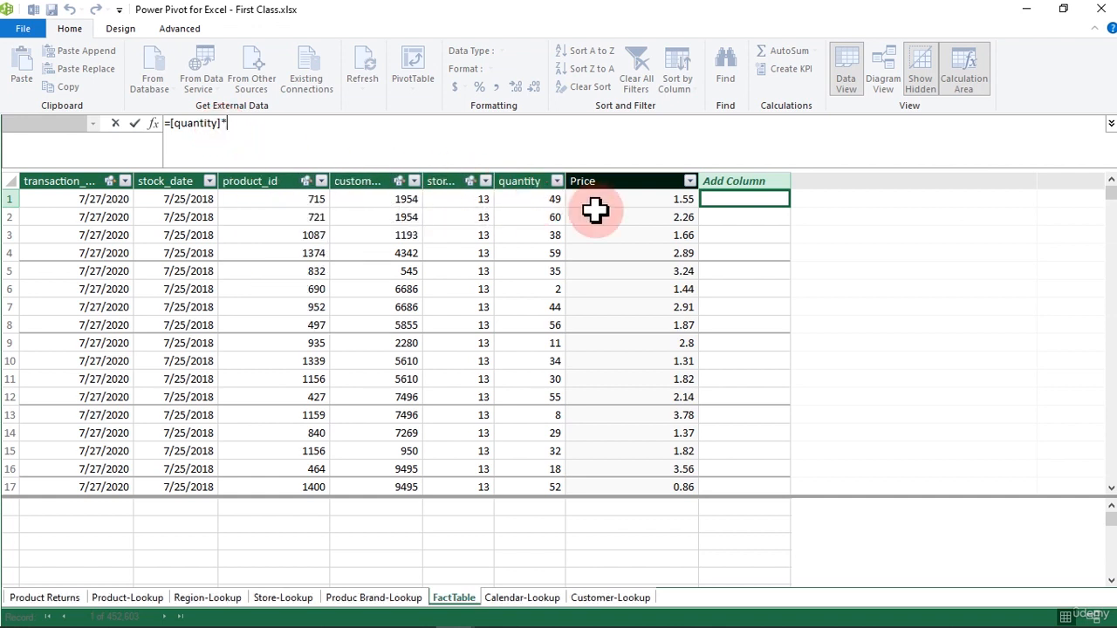
# Add the Price column reference without its table prefix and commit the formula =[quantity]*[Price]
pyautogui.click(602, 181)
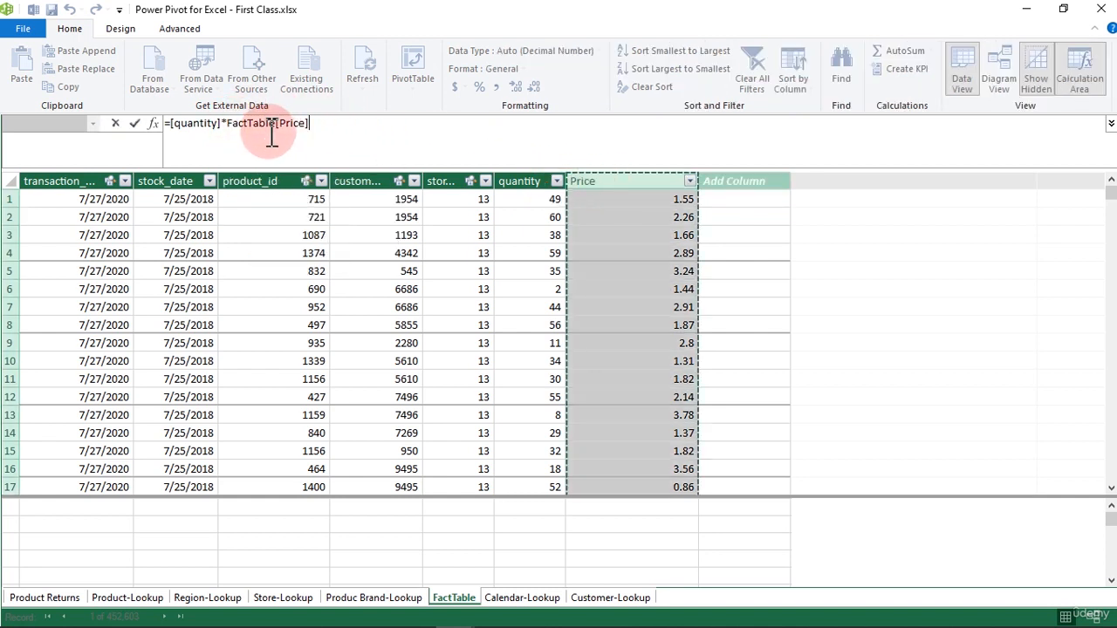
pyautogui.moveTo(276, 123); pyautogui.dragTo(229, 123)
pyautogui.press('BackSpace')
pyautogui.click(277, 123)
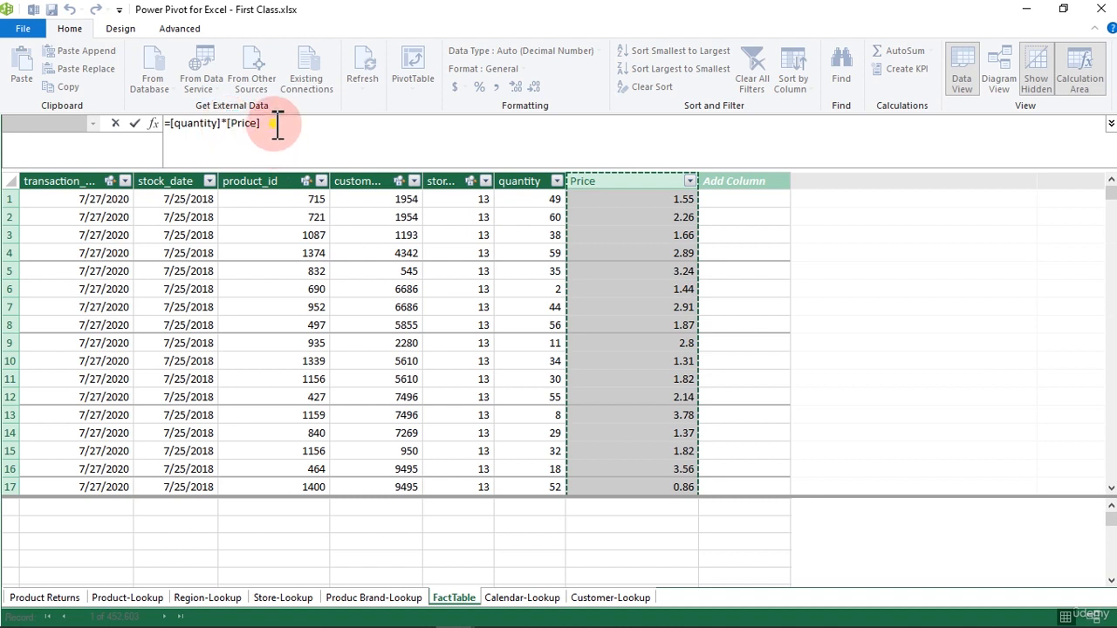
pyautogui.press('Return')
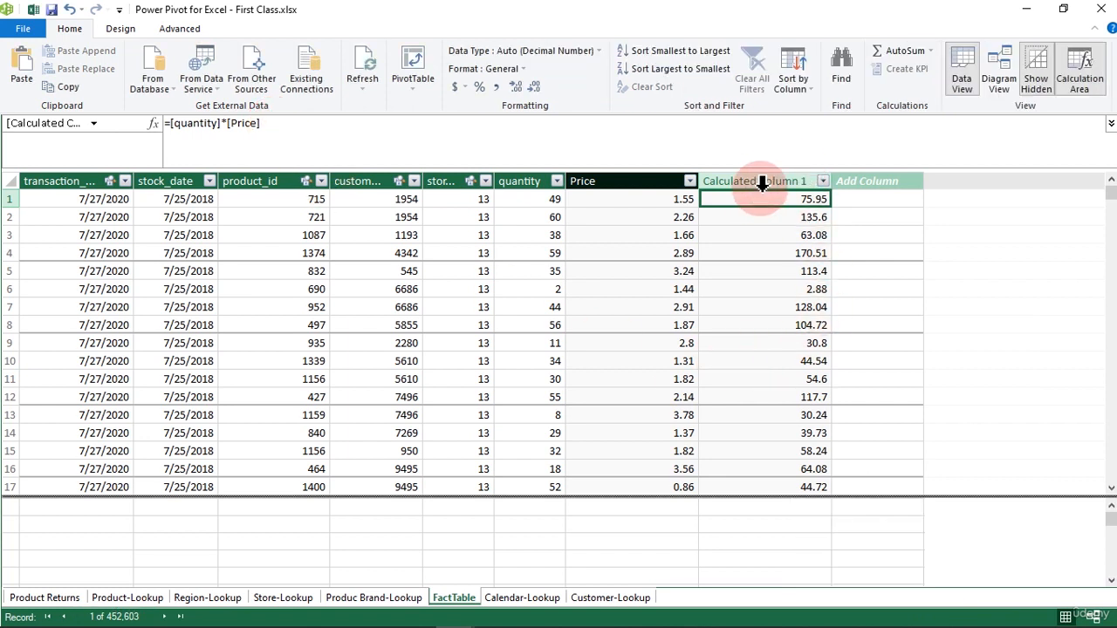
# Rename the new quantity-times-price calculated column in FactTable as Revenue 1
pyautogui.click(763, 179)
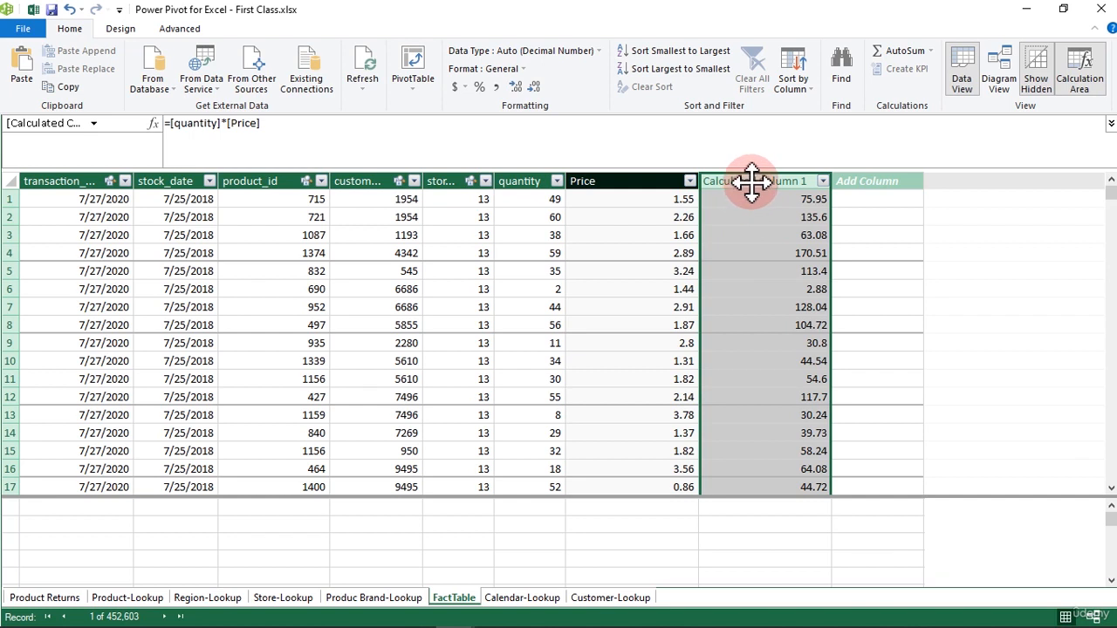
pyautogui.click(751, 213)
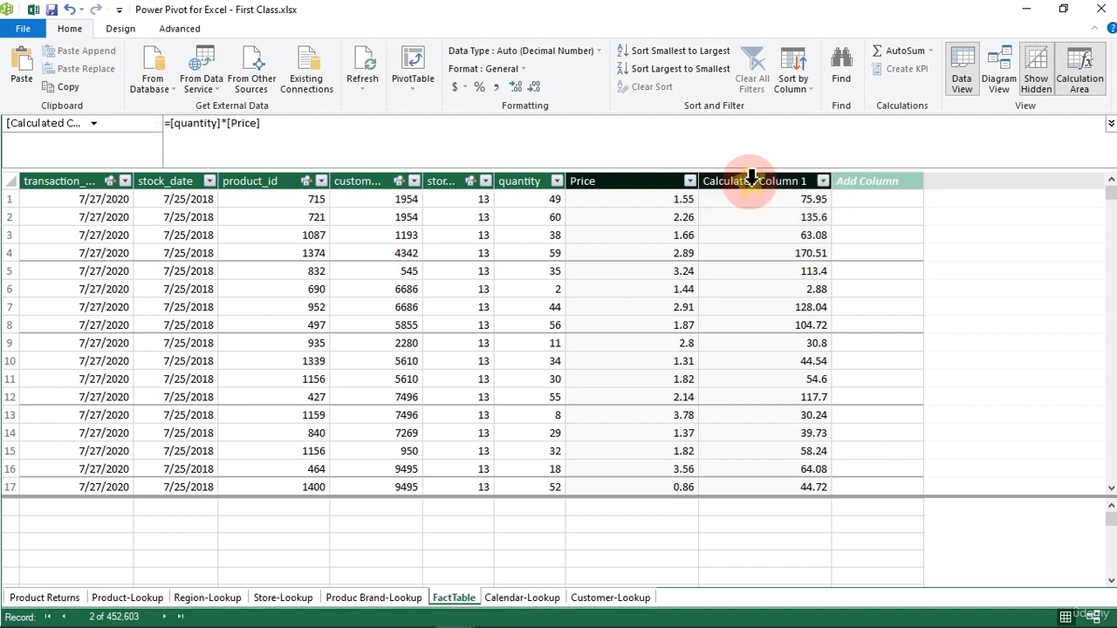
pyautogui.click(751, 179)
pyautogui.doubleClick(754, 180)
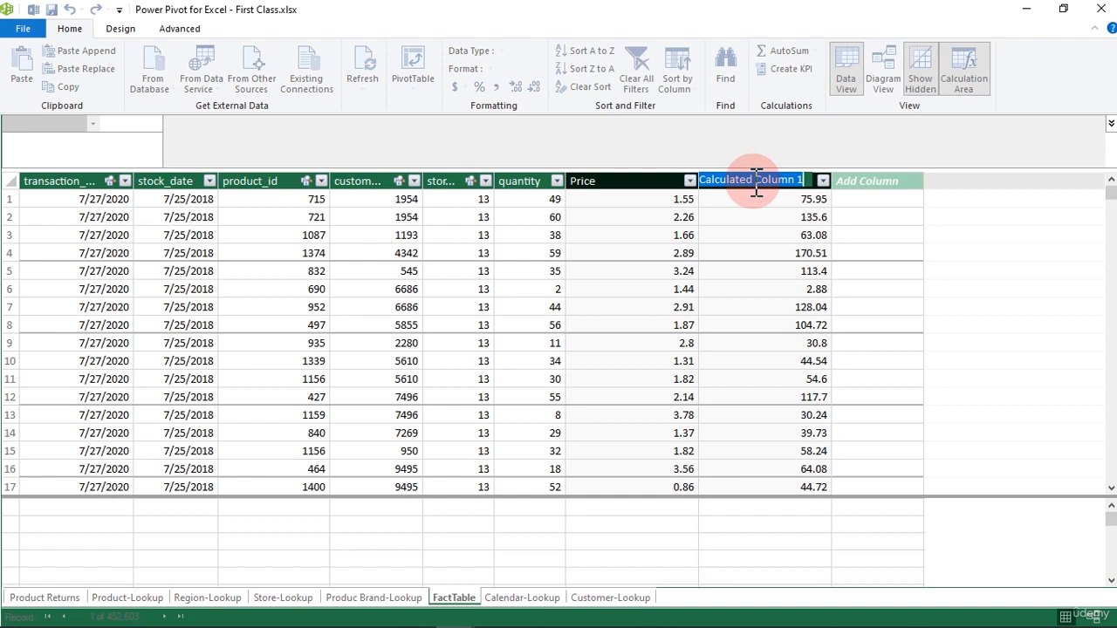
pyautogui.write('Reven')
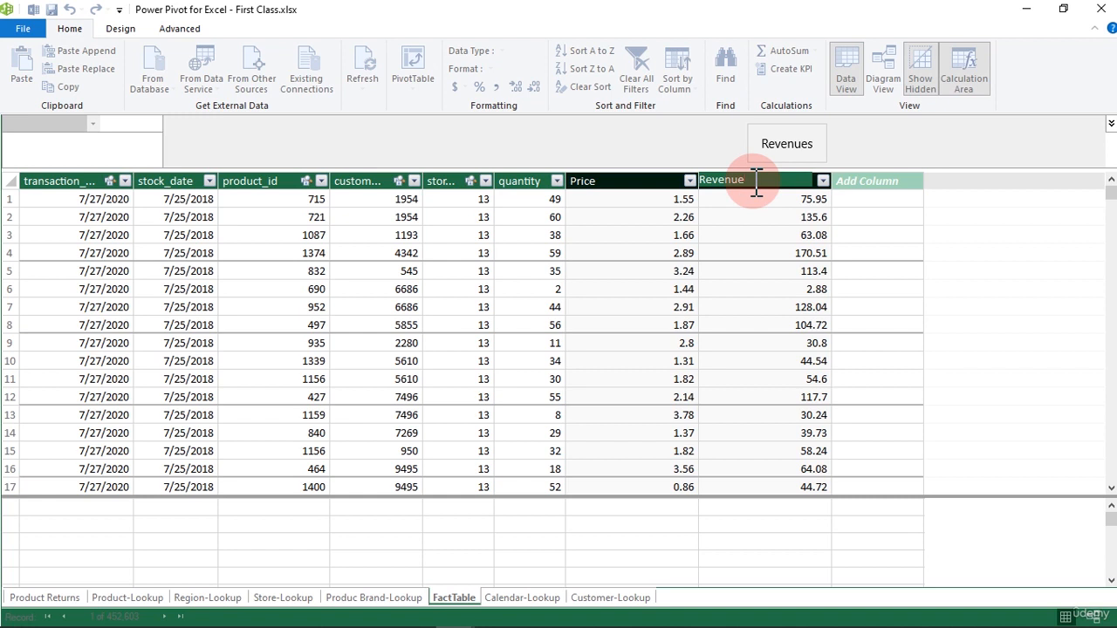
pyautogui.write('ue')
pyautogui.press('Return')
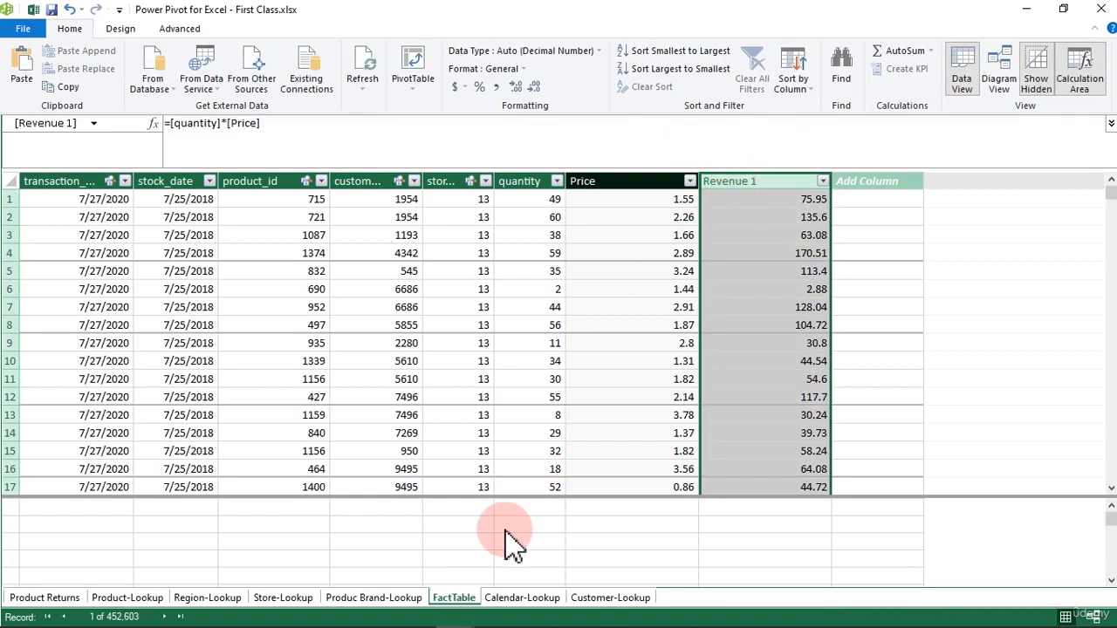
pyautogui.click(519, 551)
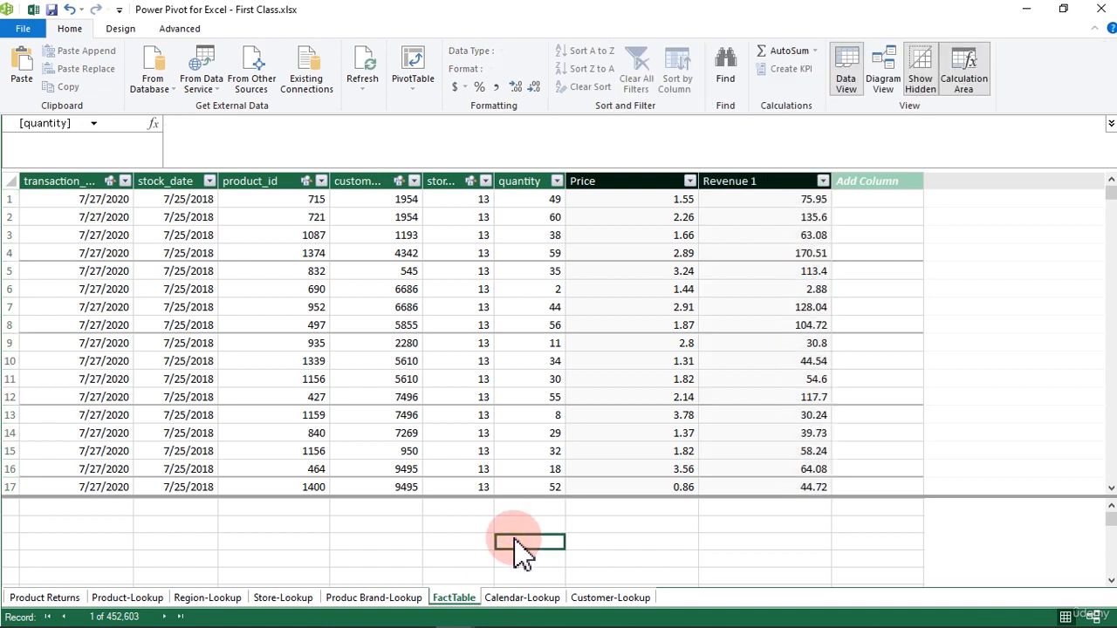
# Review the formula and row values of the Revenue 1 column in FactTable
pyautogui.click(770, 307)
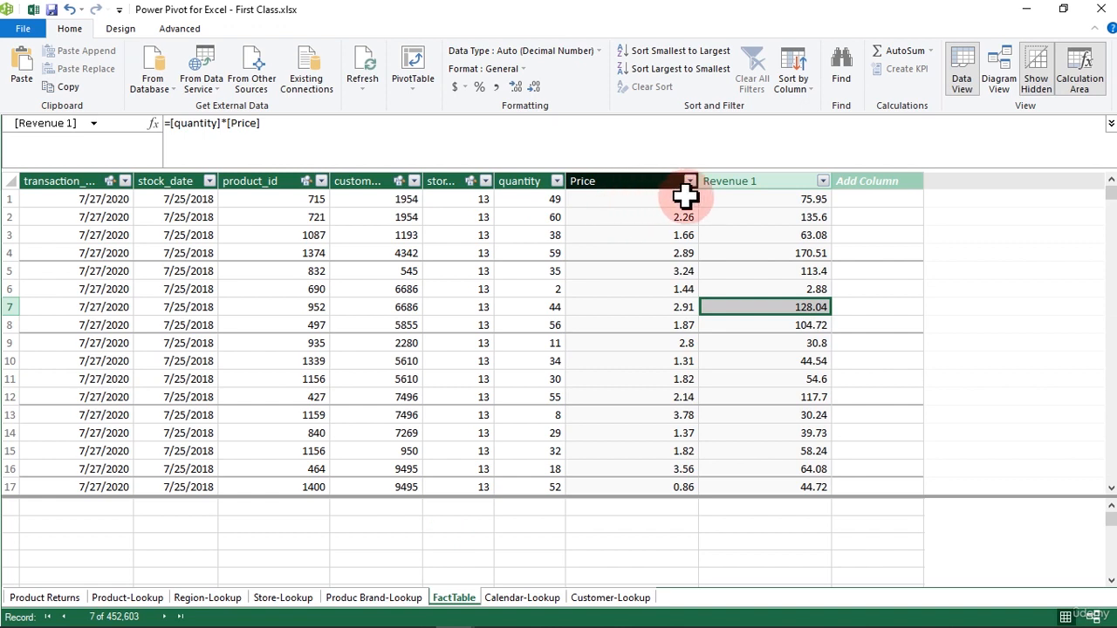
pyautogui.click(728, 202)
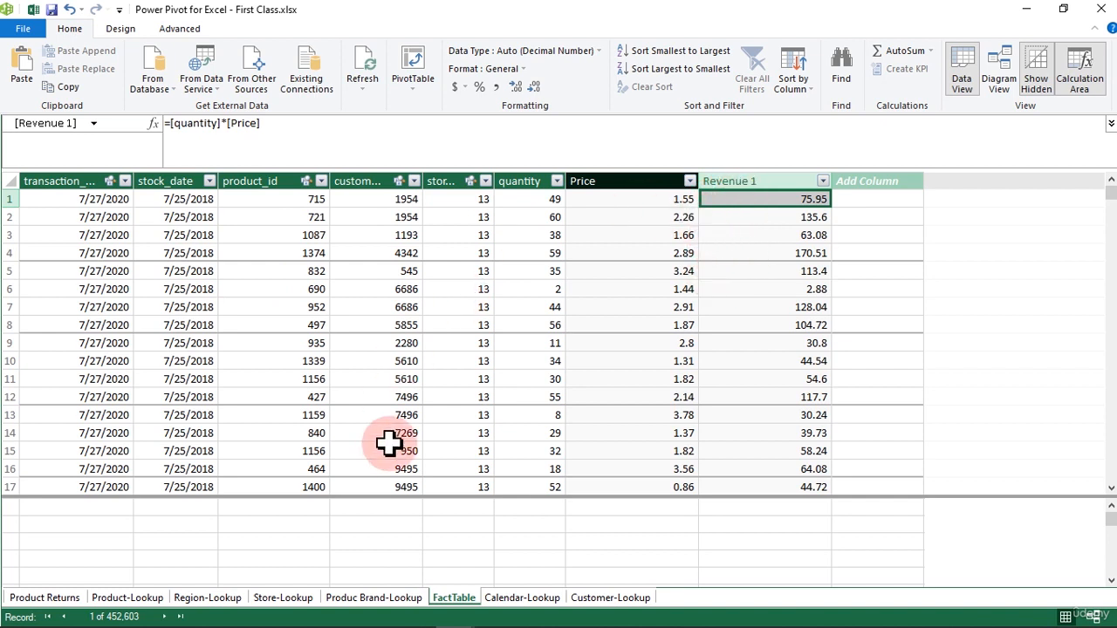
pyautogui.click(398, 527)
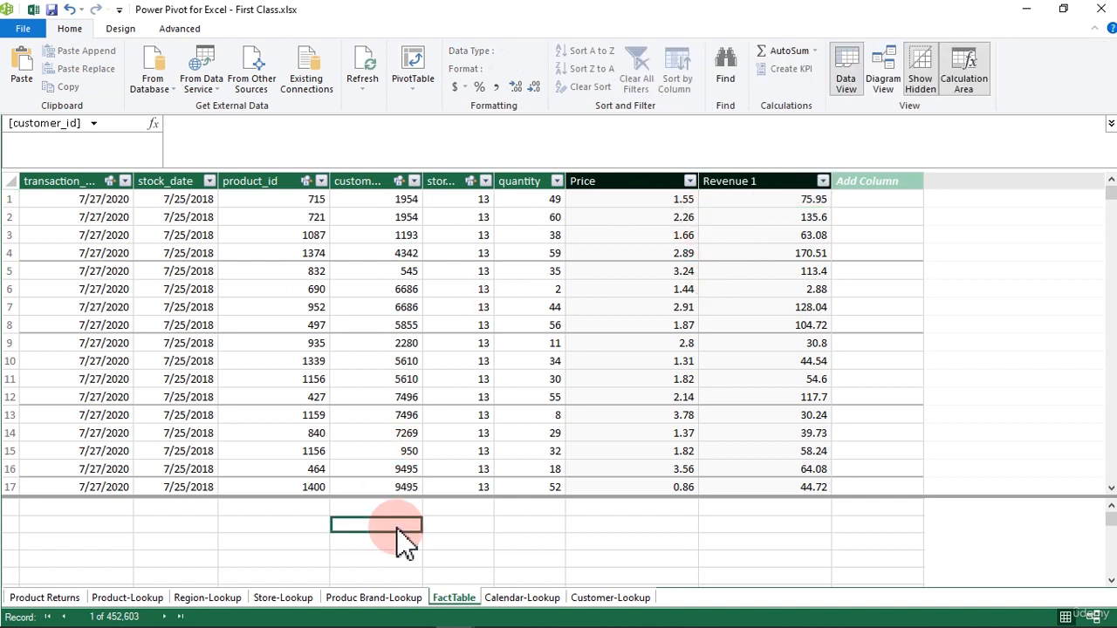